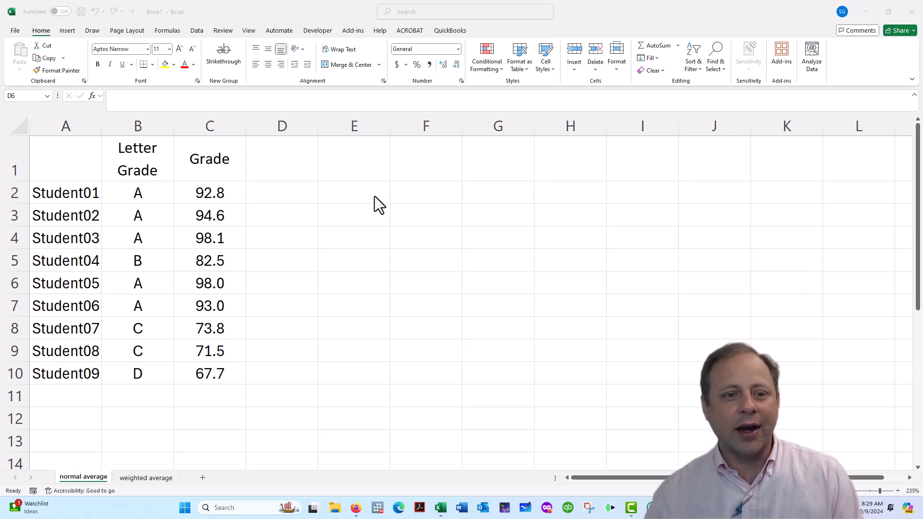
click(208, 212)
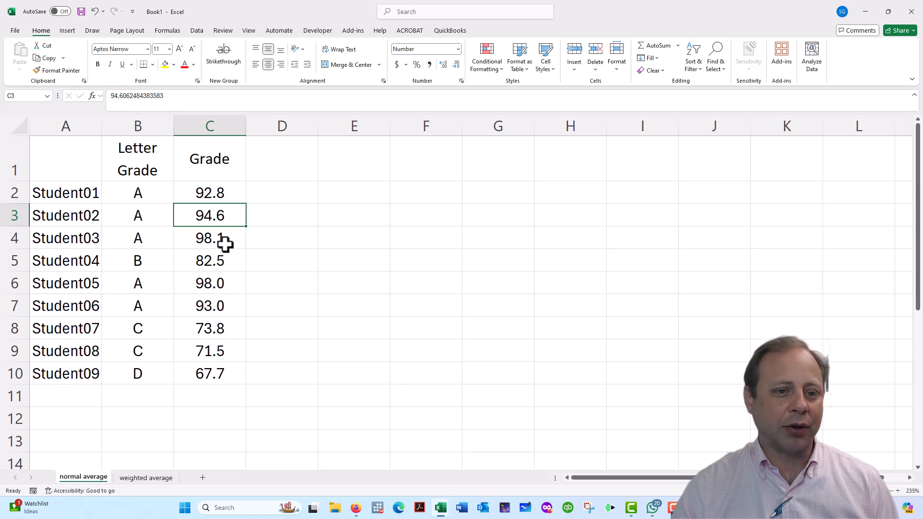
drag(212, 191, 207, 373)
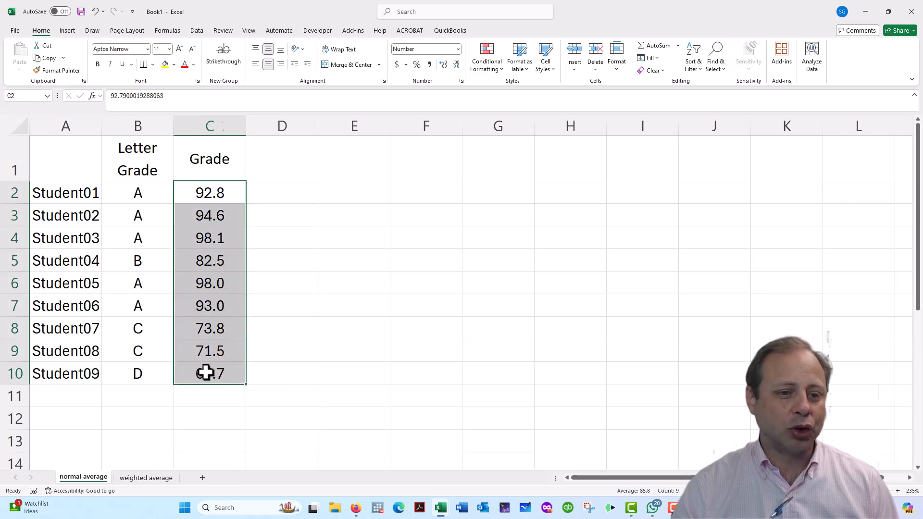
scroll(213, 371, up, 1)
scroll(213, 370, up, 1)
Try to enter an average formula in cell C11, directly below the grades
click(209, 420)
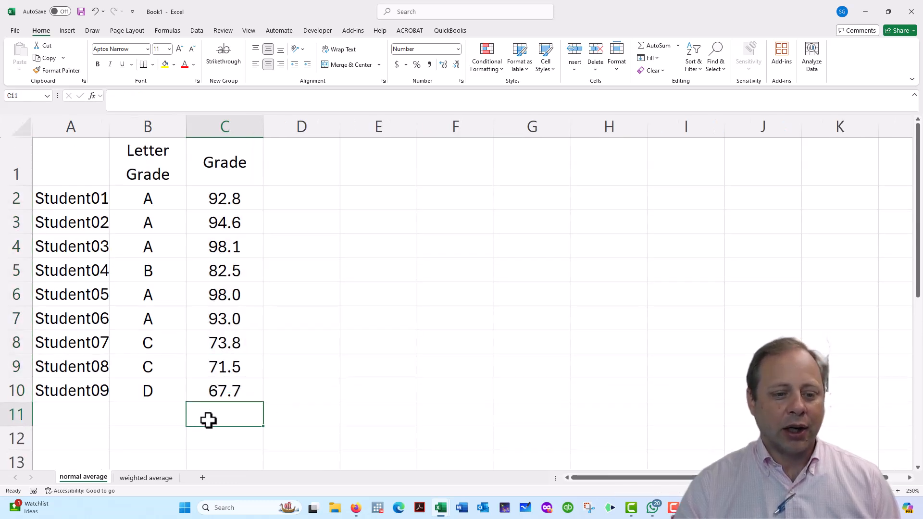
text(=)
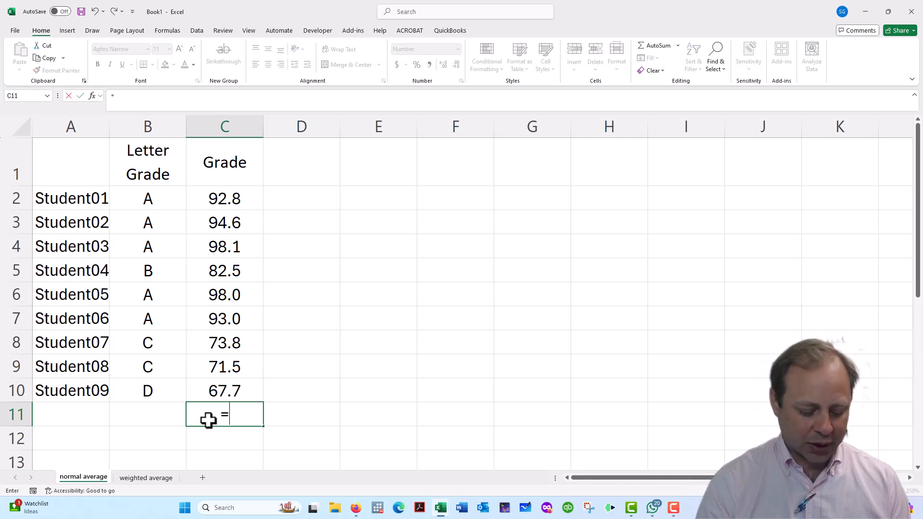
text(averg)
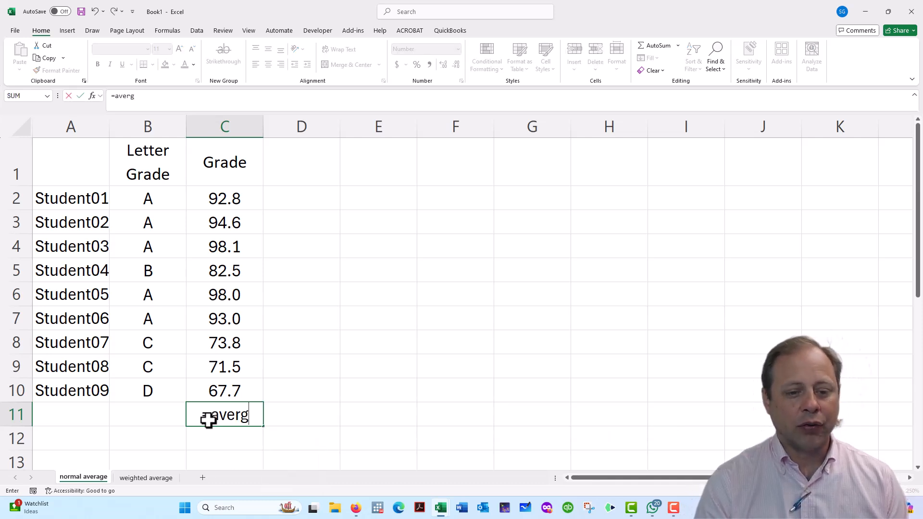
key(Tab)
click(207, 419)
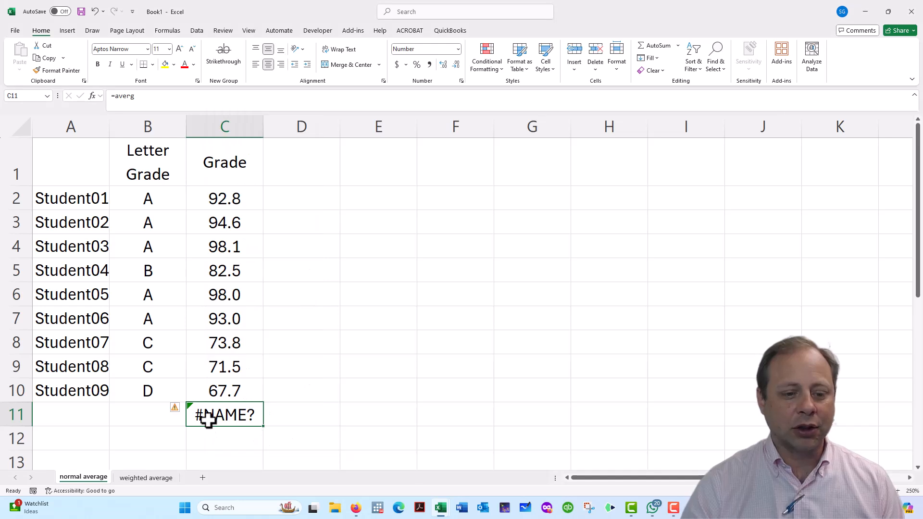
Correct the formula in cell C11 to =AVERAGE(C2:C10) so it averages all nine grades
double_click(208, 420)
key(Tab)
click(212, 414)
double_click(231, 419)
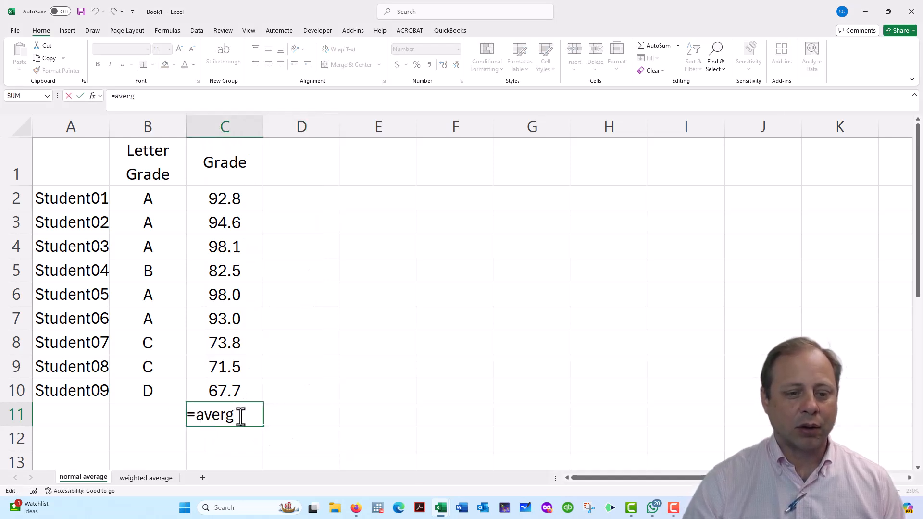
key(BackSpace)
text(a)
key(Tab)
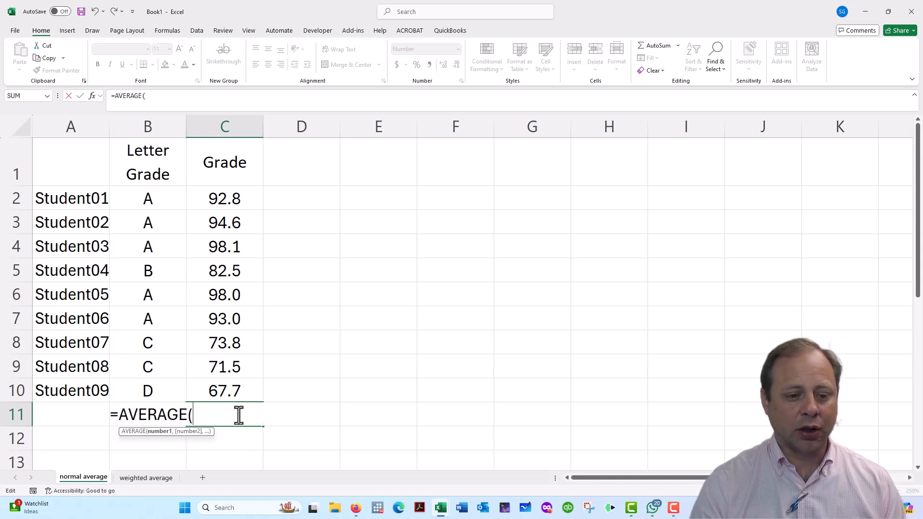
drag(231, 199, 241, 389)
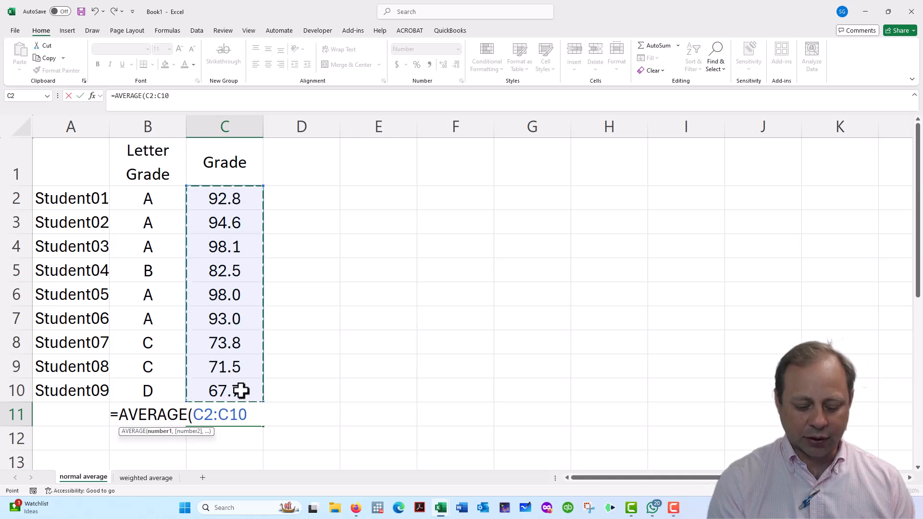
text())
key(Return)
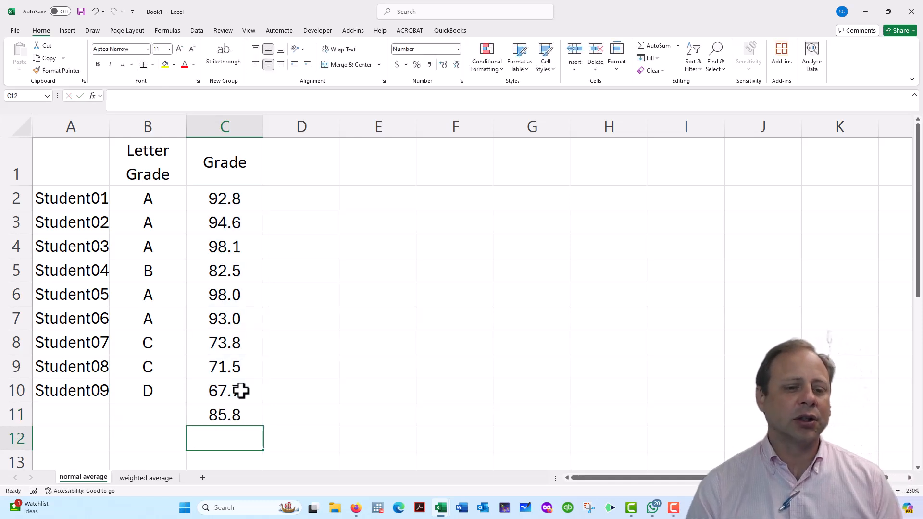
Apply a top and double bottom border to the average in cell C11
click(249, 413)
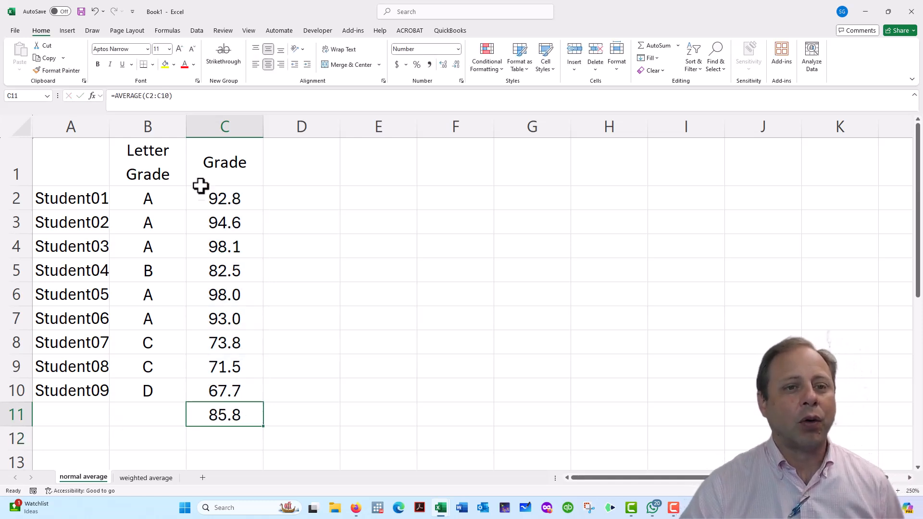
click(152, 64)
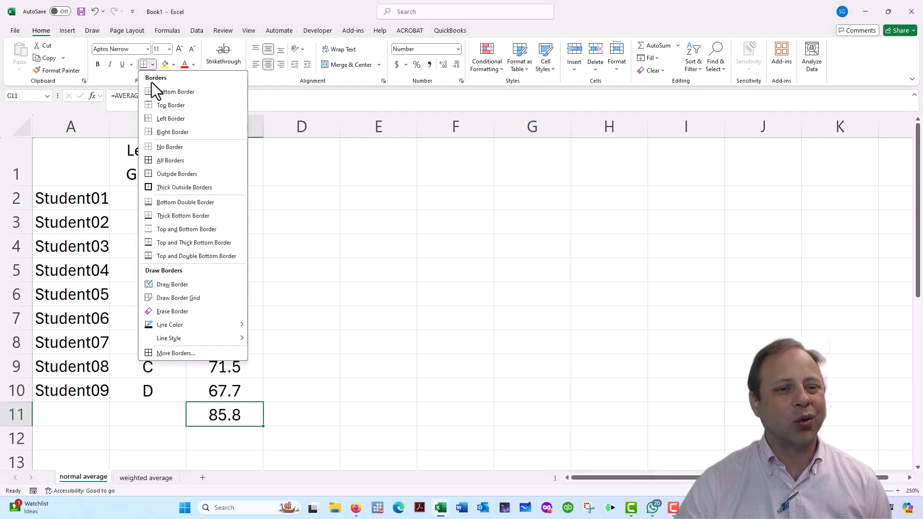
click(167, 256)
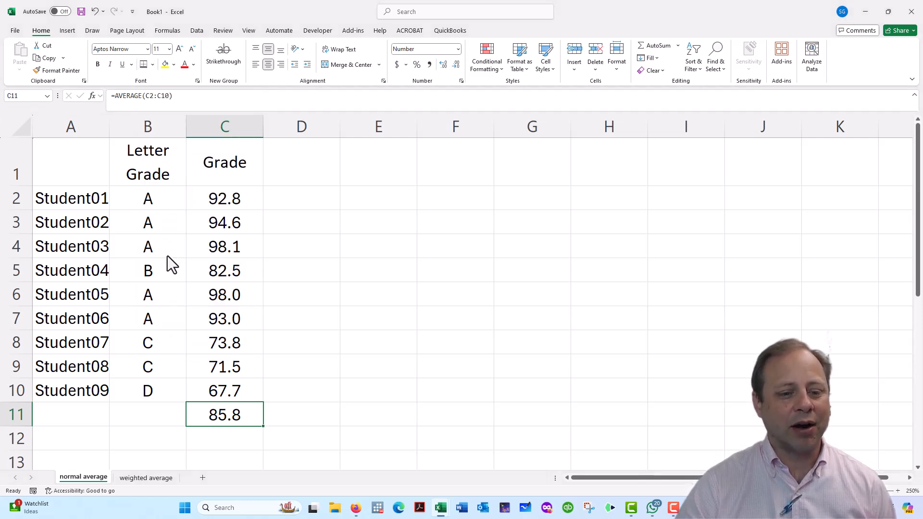
click(270, 286)
click(294, 200)
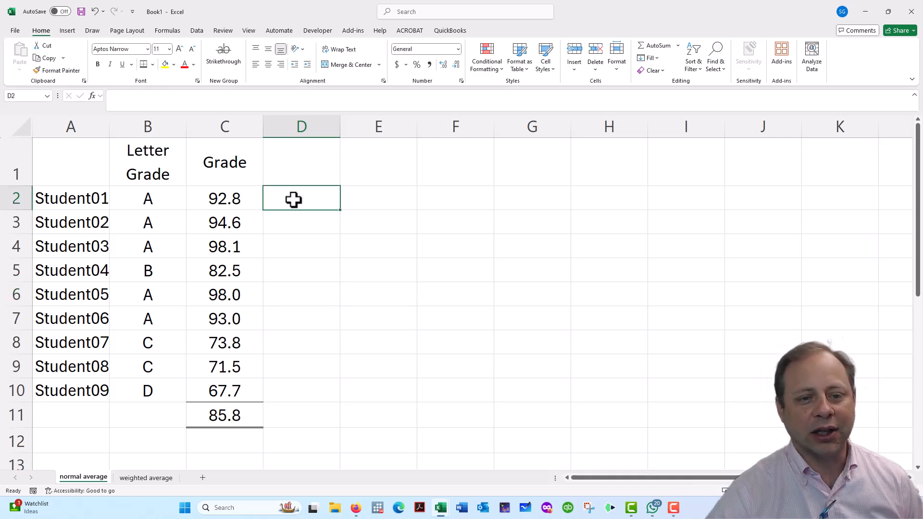
Enter the column header E(x) in cell D1, beside the Grade header
click(307, 171)
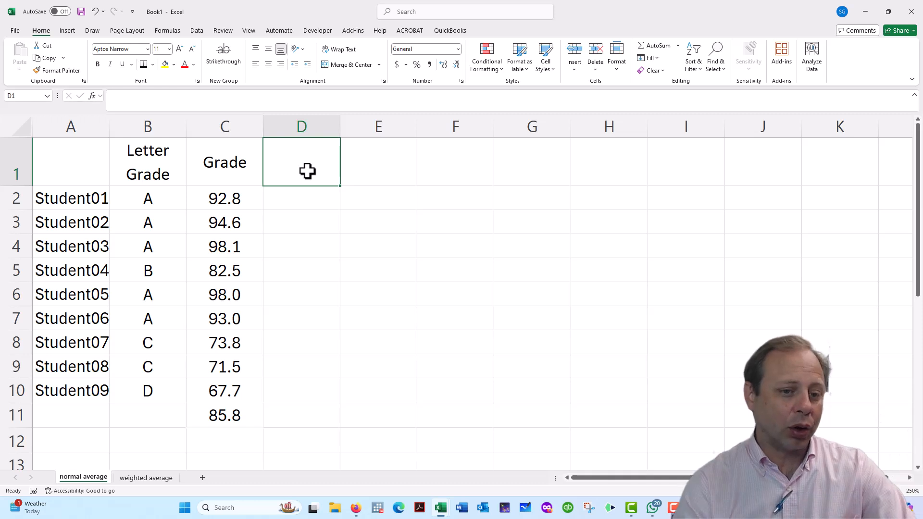
drag(222, 199, 203, 390)
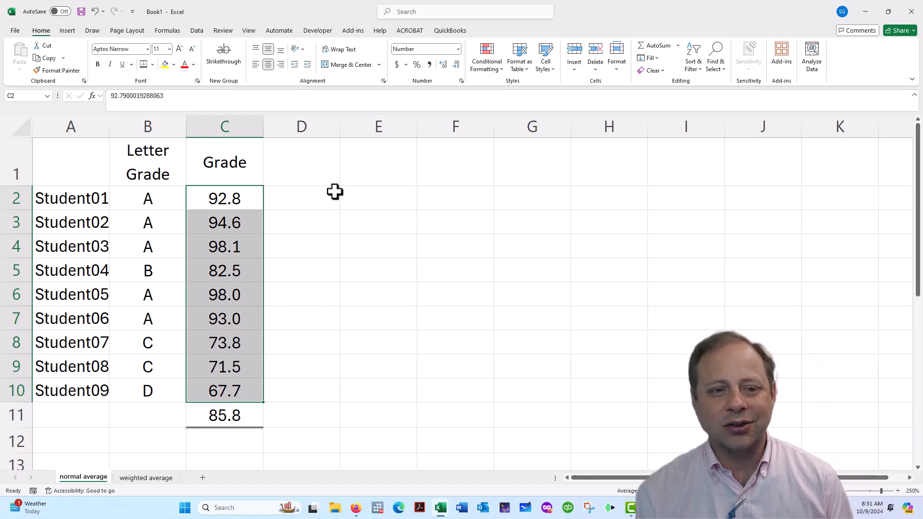
click(311, 180)
text(E()
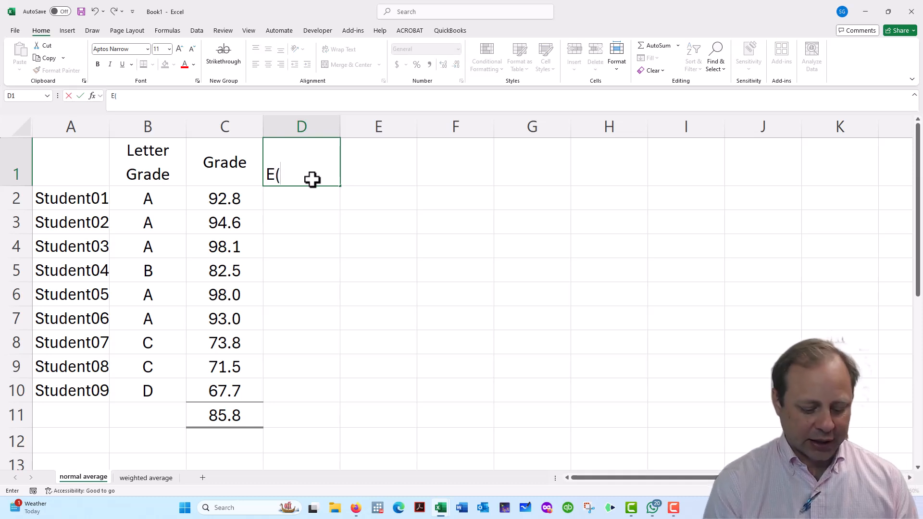
text(x))
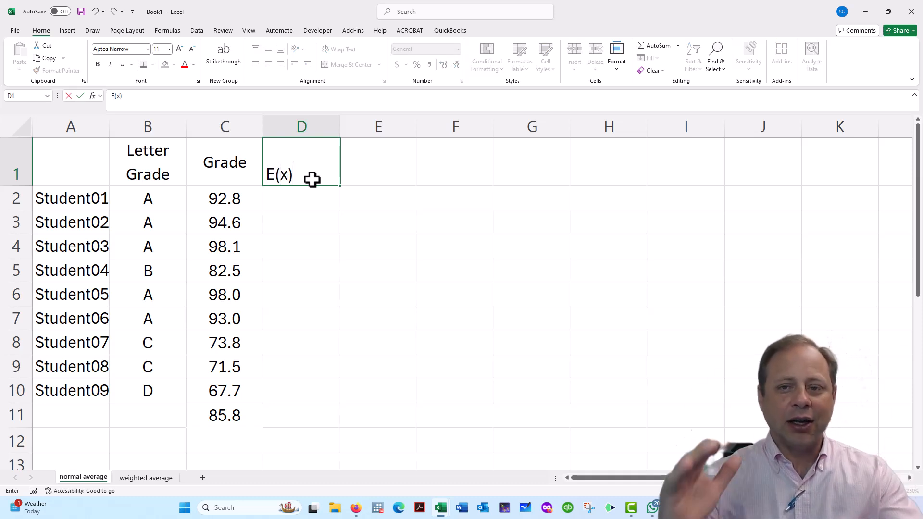
key(Return)
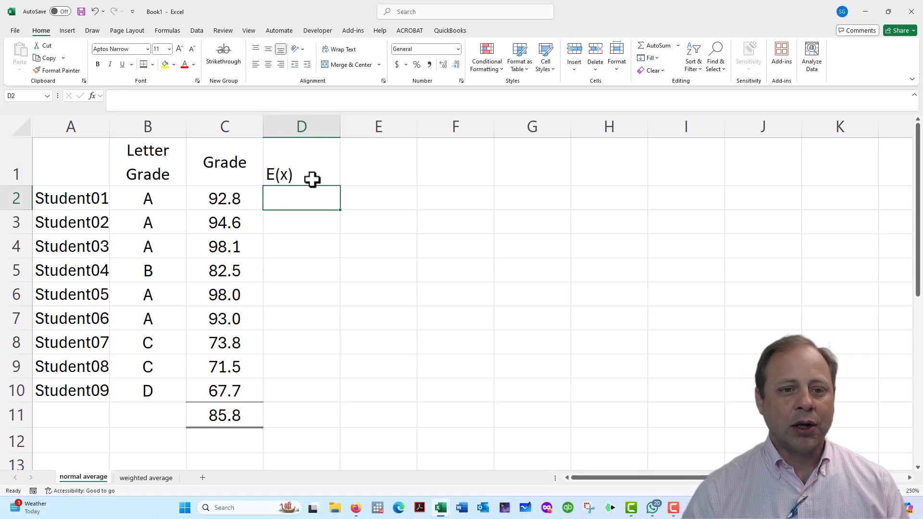
Enter =$C$11 in cell D2 as an absolute reference to the average grade
text(=)
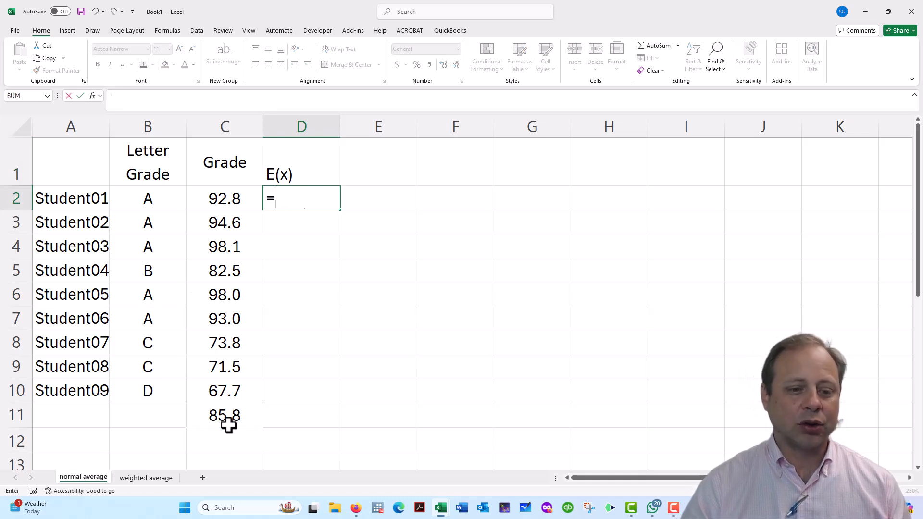
click(228, 424)
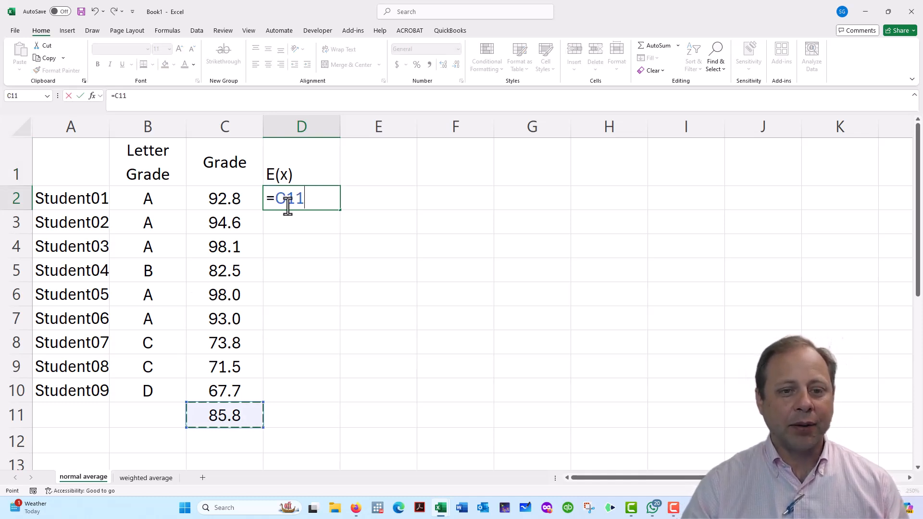
key(F4)
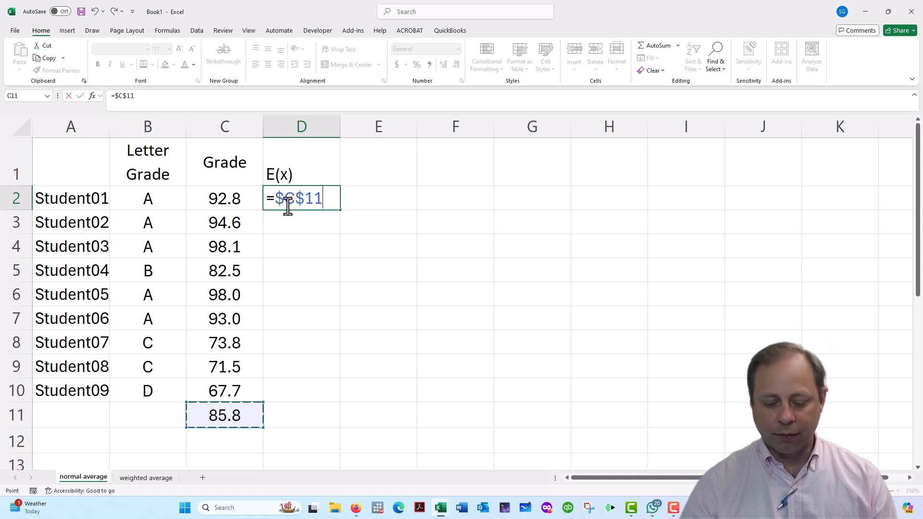
key(Return)
Fill the D2 formula down to D10 and center the filled values horizontally
click(288, 205)
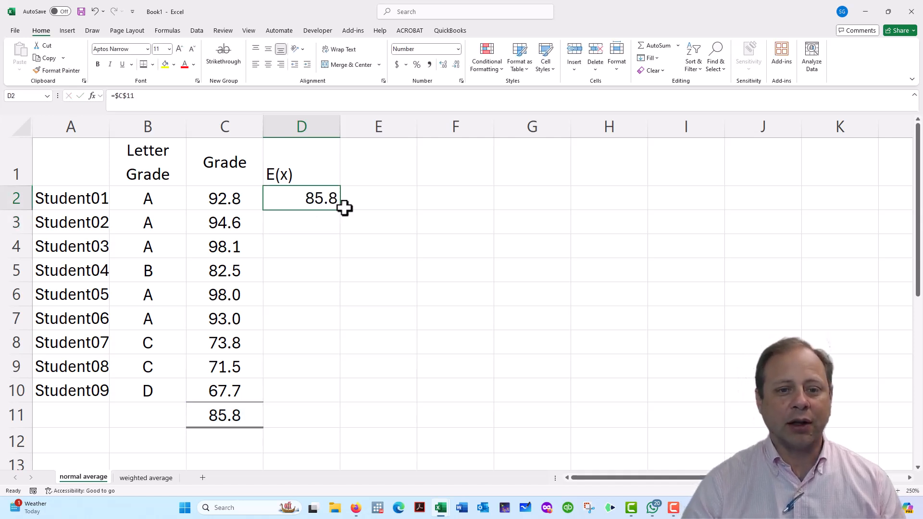
drag(341, 210, 335, 397)
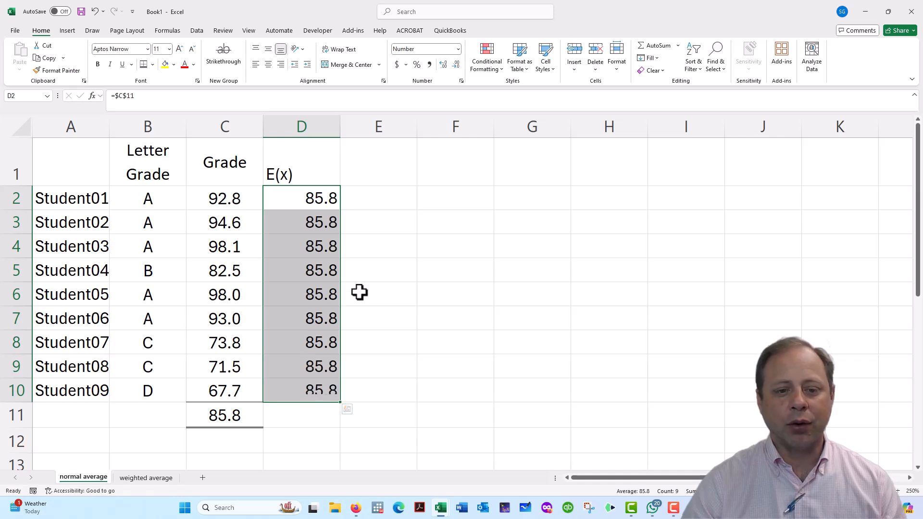
click(269, 68)
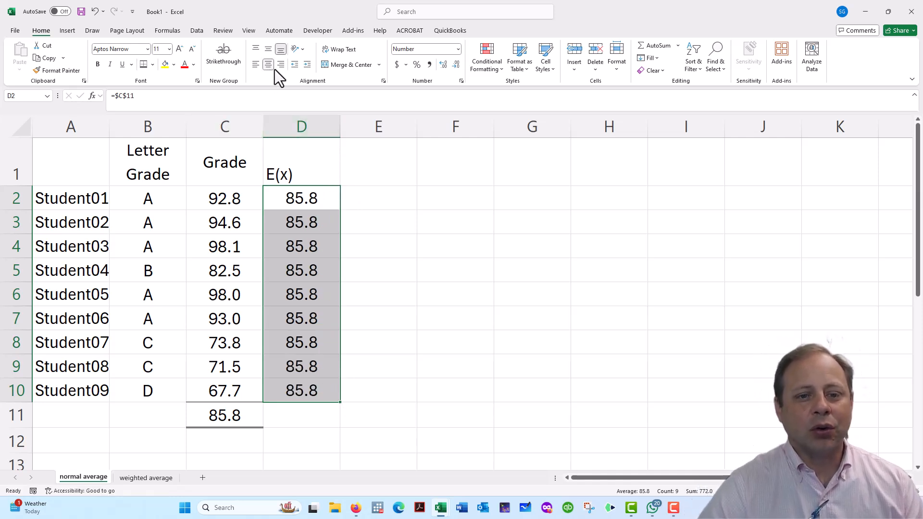
click(386, 171)
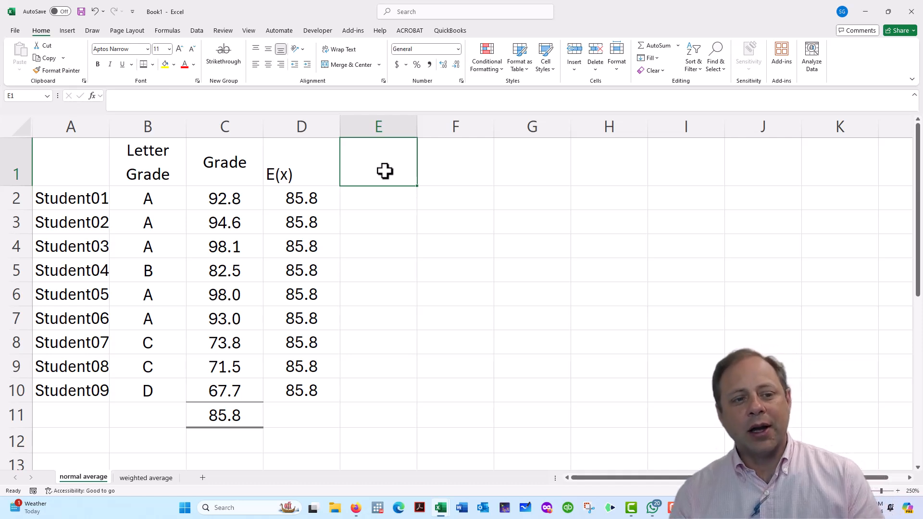
click(58, 202)
click(72, 224)
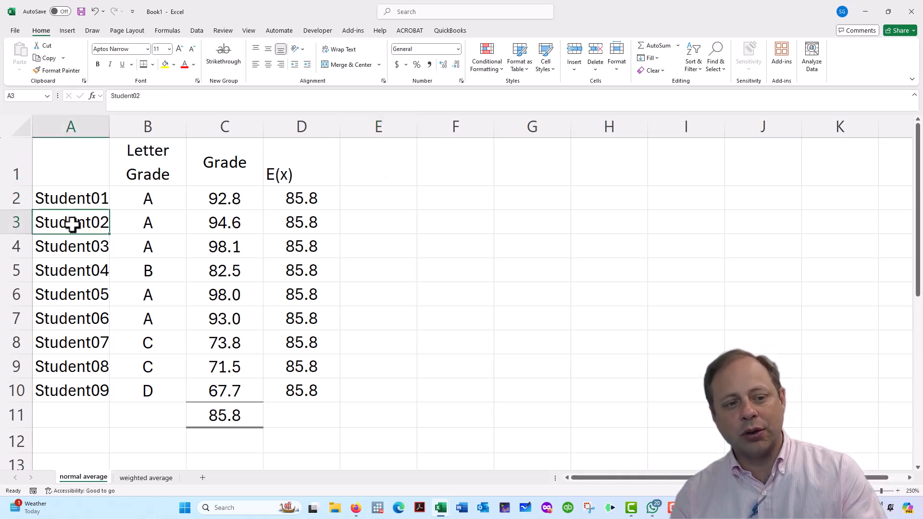
click(72, 250)
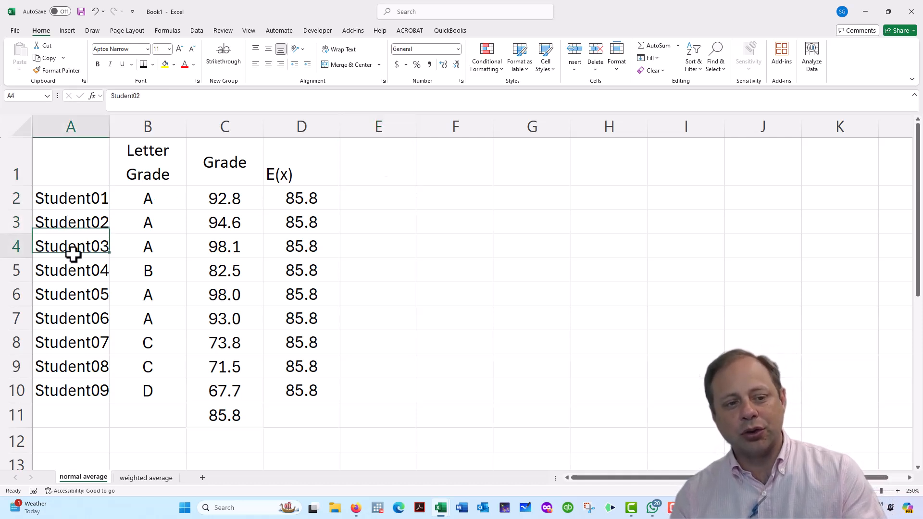
click(289, 246)
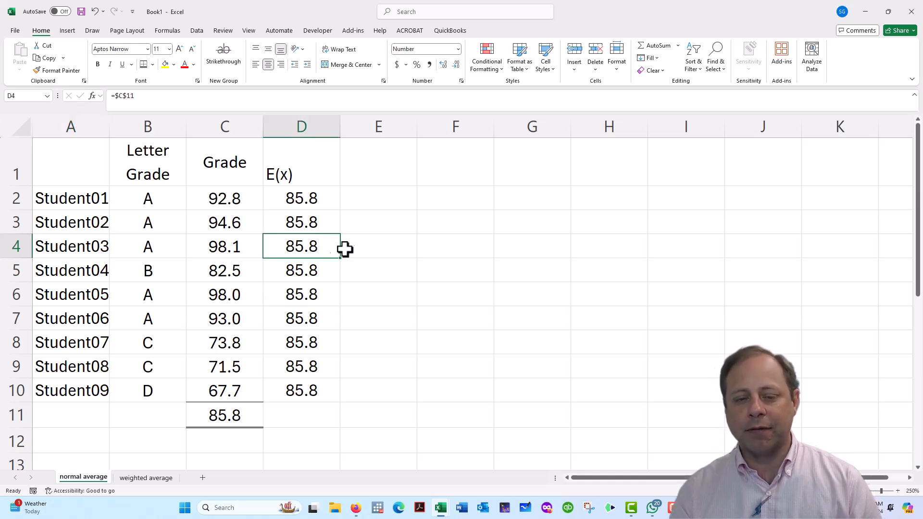
Enter the column header Residual in cell E1, beside the E(x) header
click(377, 167)
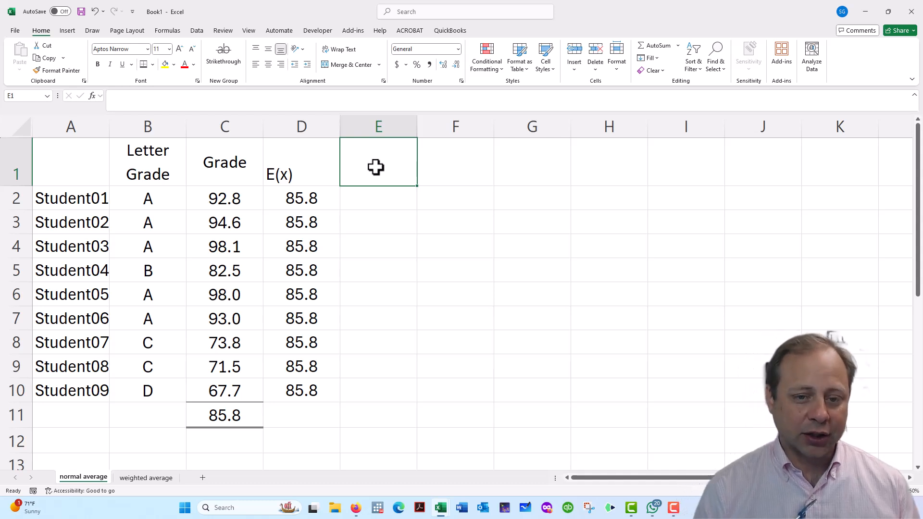
text(Residual)
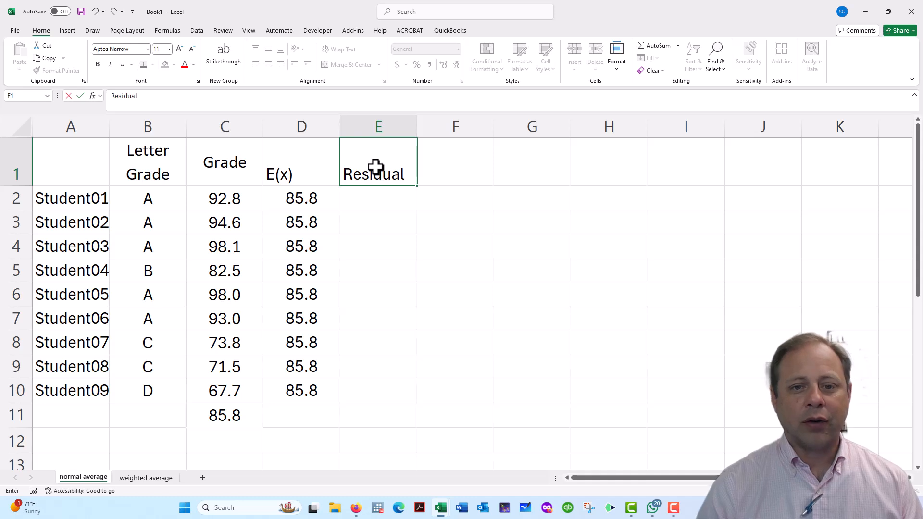
key(Return)
Enter =C2-D2 in cell E2 to subtract the expected value from the first student's grade
text(=)
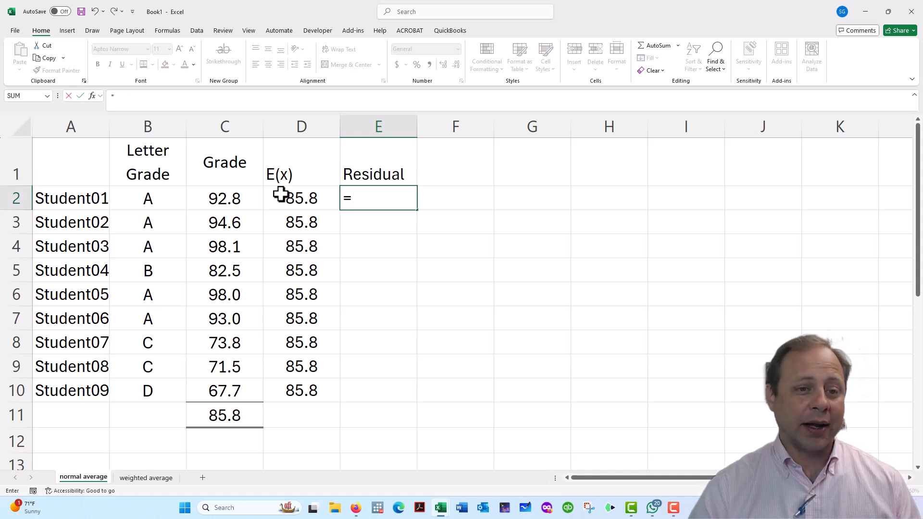
click(232, 202)
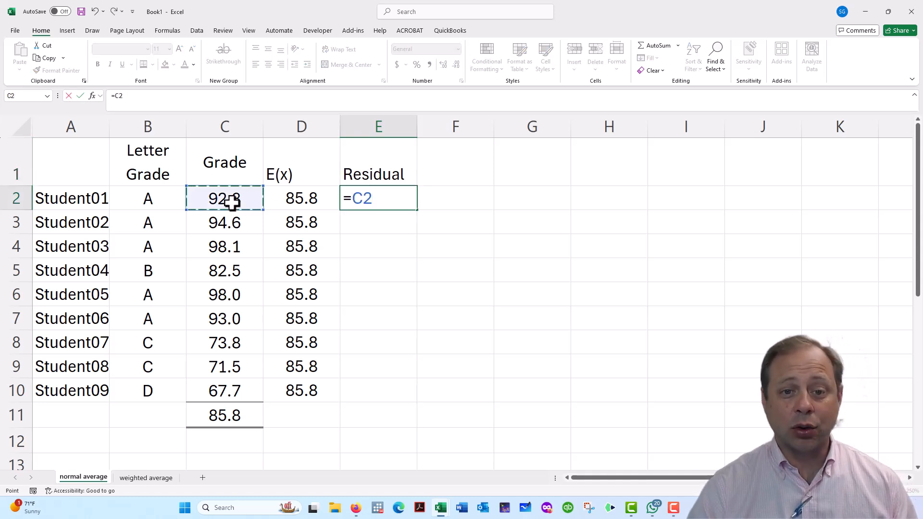
text(-)
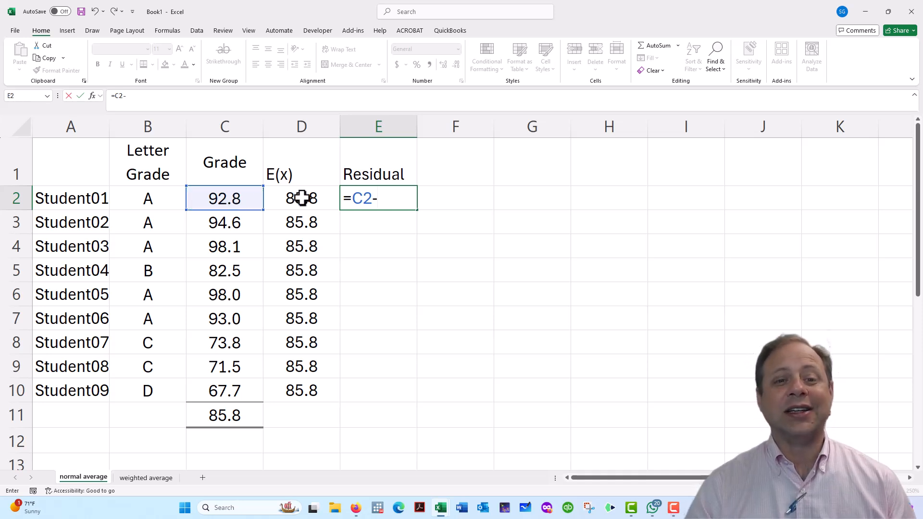
click(303, 199)
key(Return)
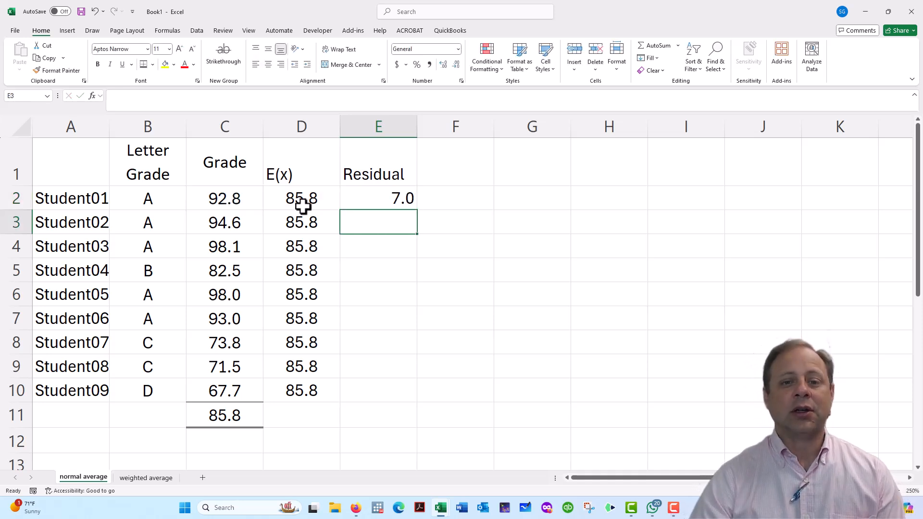
Fill the residual formula in E2 down to E10 for all the students
click(411, 204)
drag(416, 210, 399, 398)
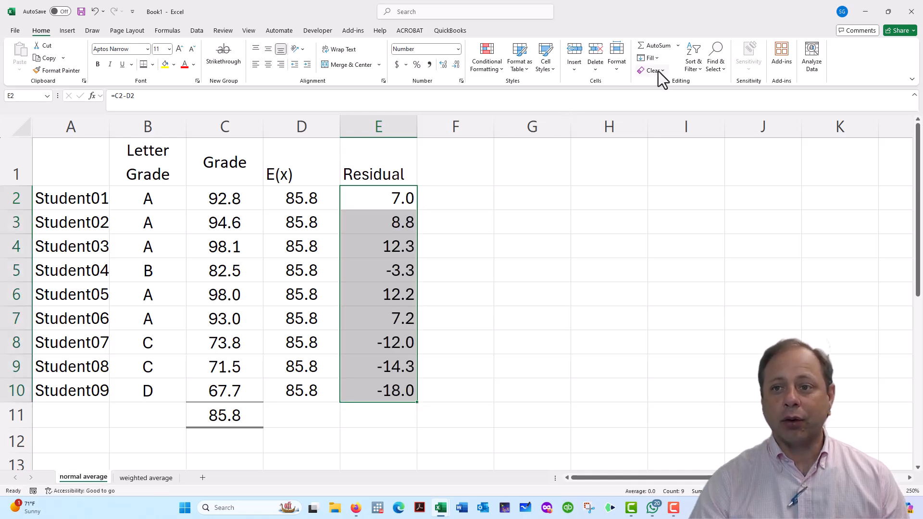
click(742, 36)
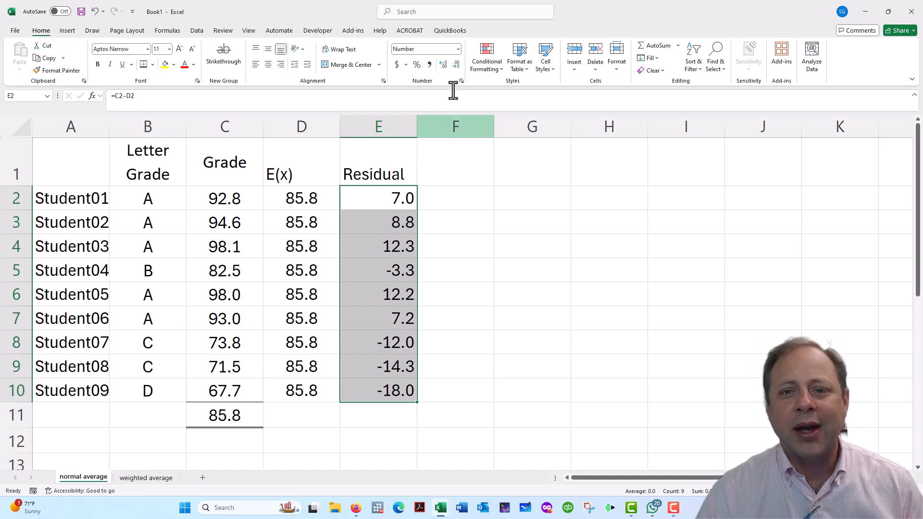
Apply the Blue-White-Red color scale as conditional formatting to the residuals in E2:E10
click(484, 74)
mouse_move(496, 131)
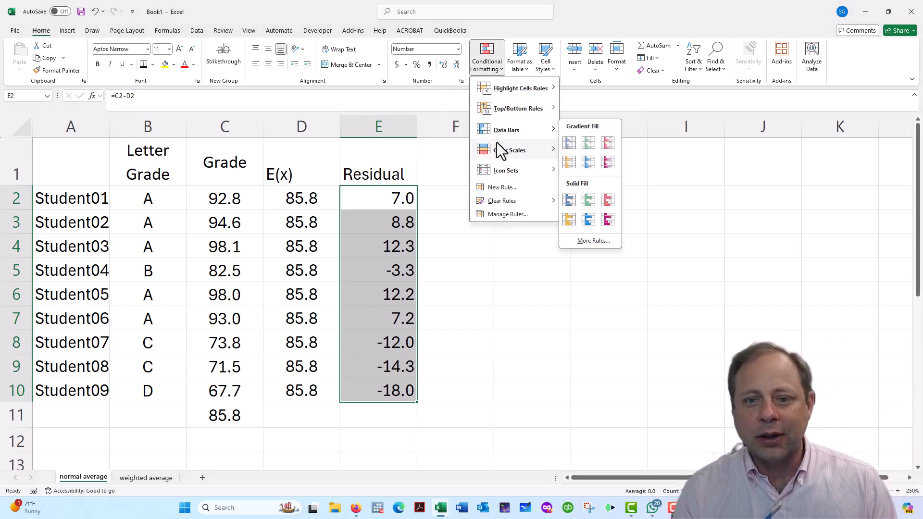
mouse_move(502, 152)
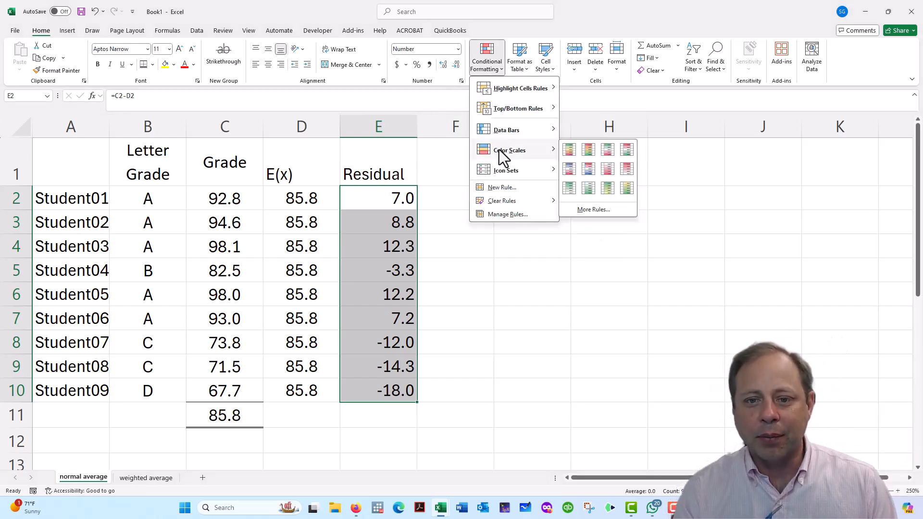
click(571, 172)
click(457, 240)
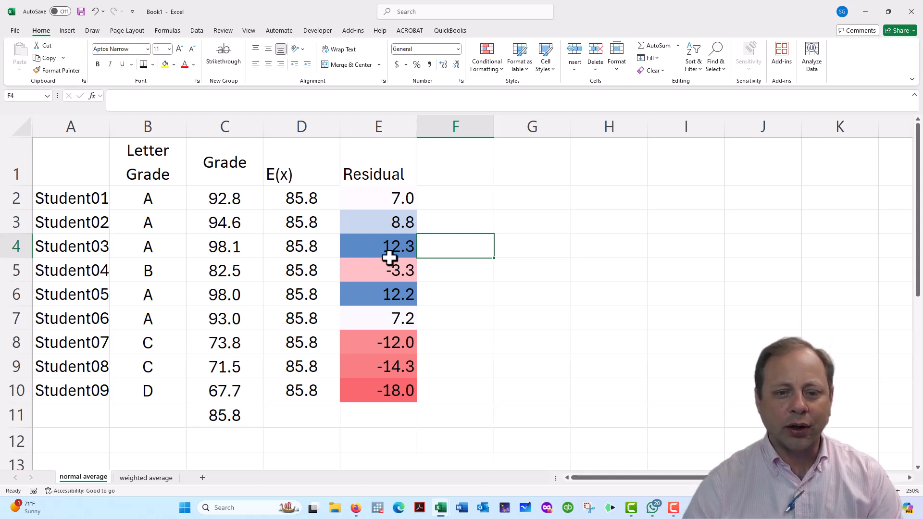
Examine Student04's row, from the student label to the residual
click(372, 271)
drag(372, 271, 92, 281)
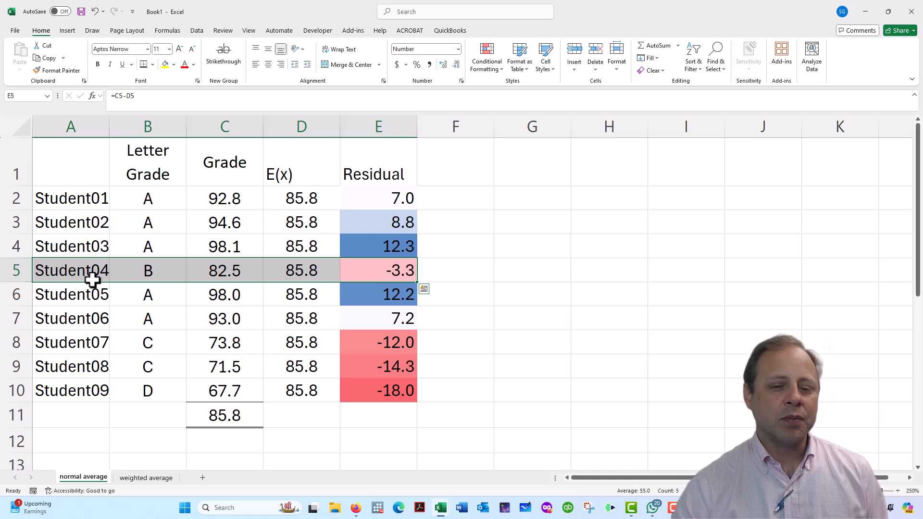
click(390, 270)
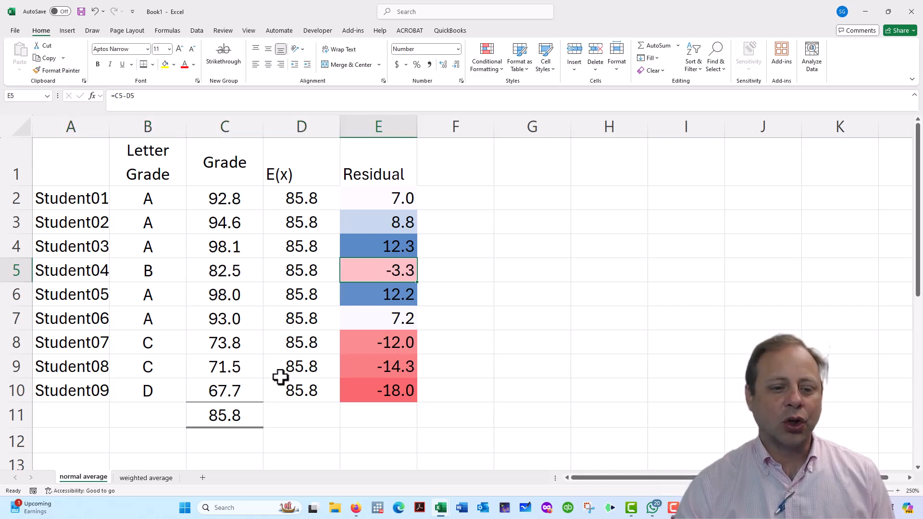
Label the average grade by entering the text =Expected Value in cell D11, stored as text with a leading apostrophe
click(241, 416)
click(290, 417)
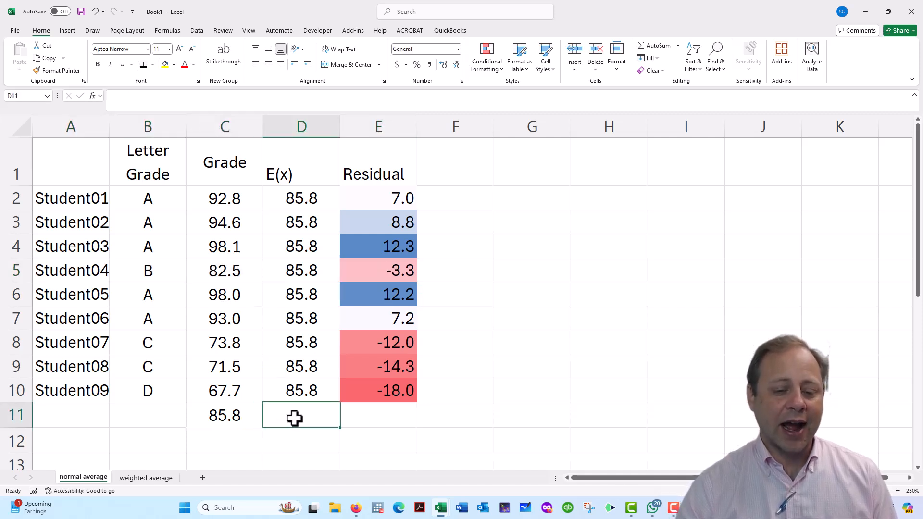
text(E)
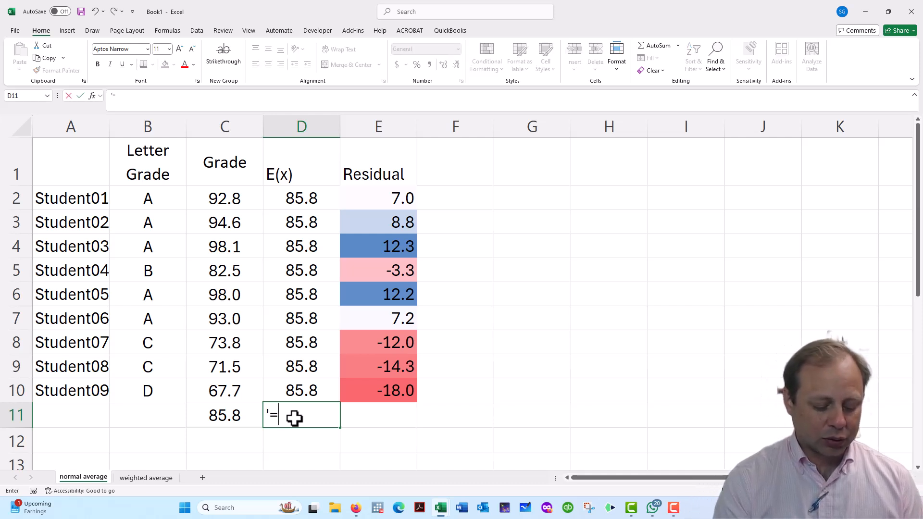
text(xpected Value)
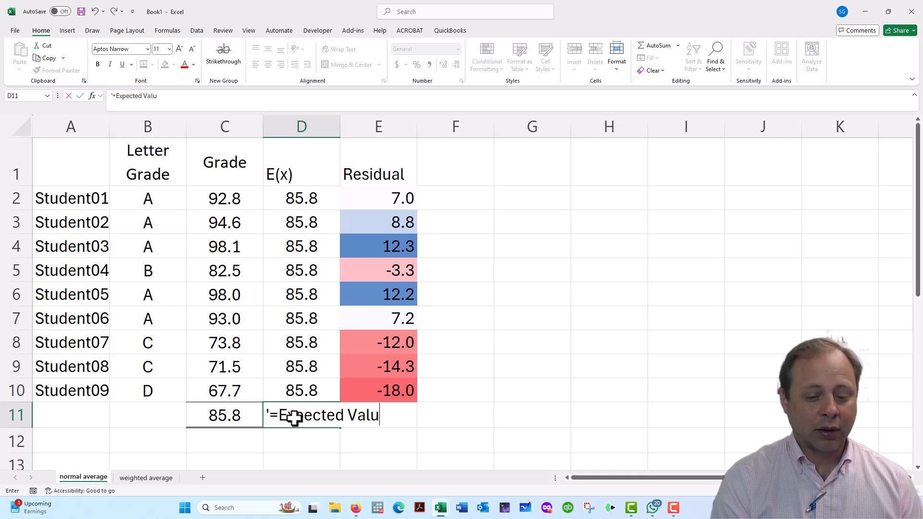
key(Return)
click(224, 416)
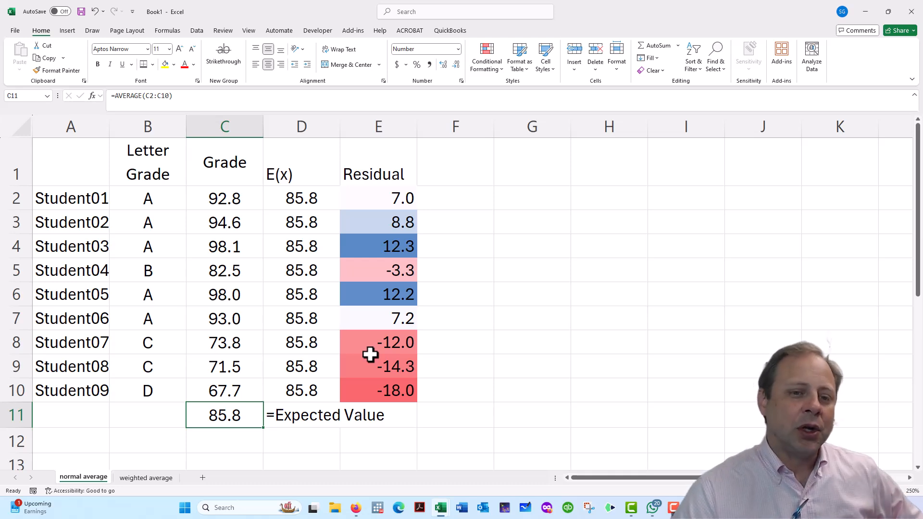
Switch to the weighted average sheet with the portfolio holdings table
click(147, 478)
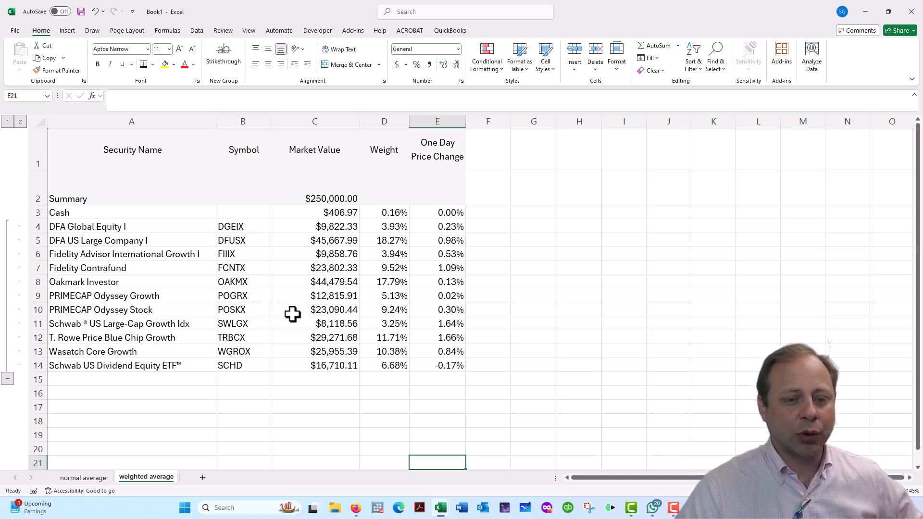
scroll(270, 313, up, 2)
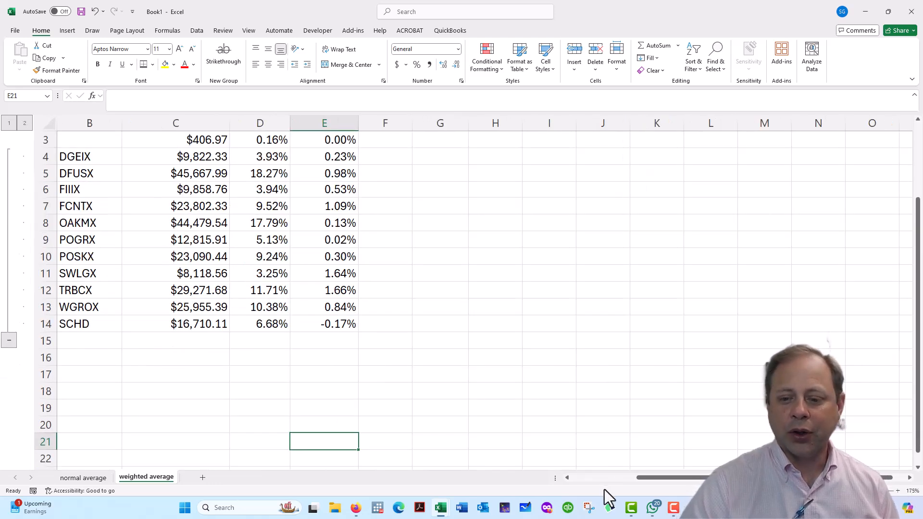
click(595, 477)
scroll(793, 327, up, 1)
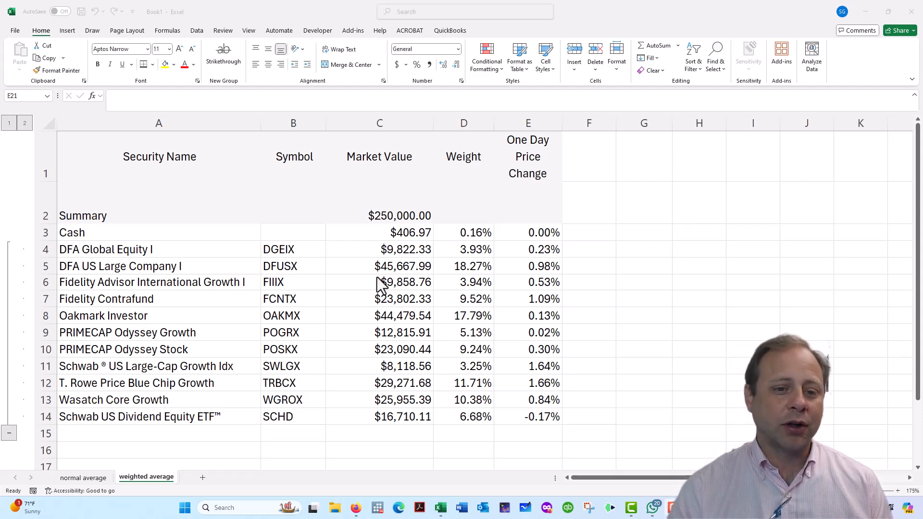
Examine the portfolio's total market value, the holdings' weights and the DFA US Large Company I row
click(174, 247)
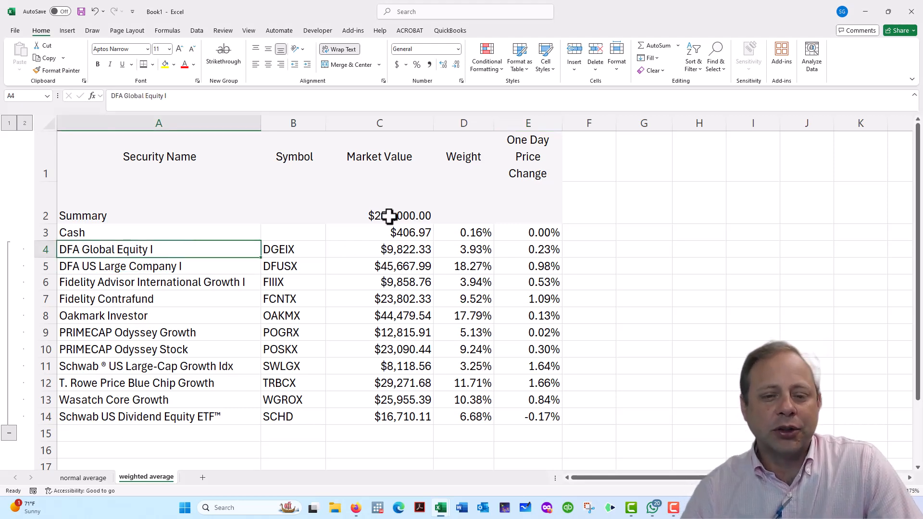
click(398, 216)
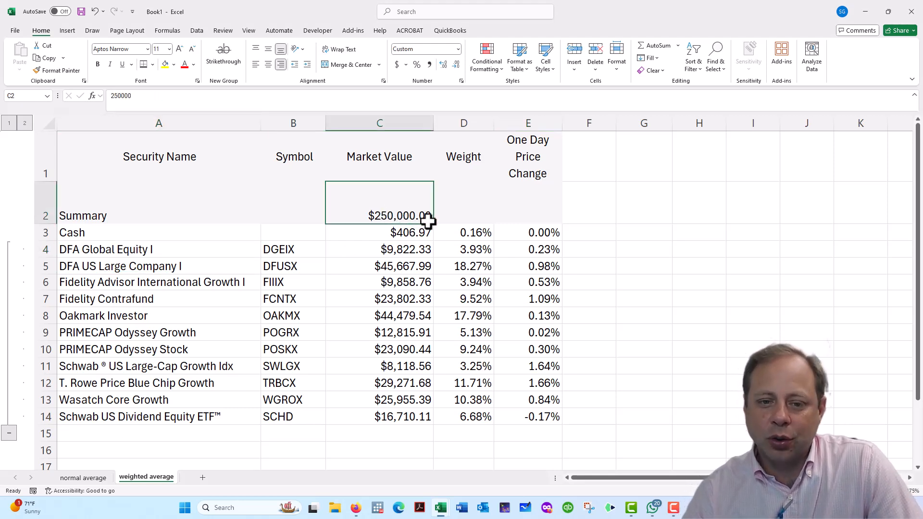
drag(474, 232, 477, 422)
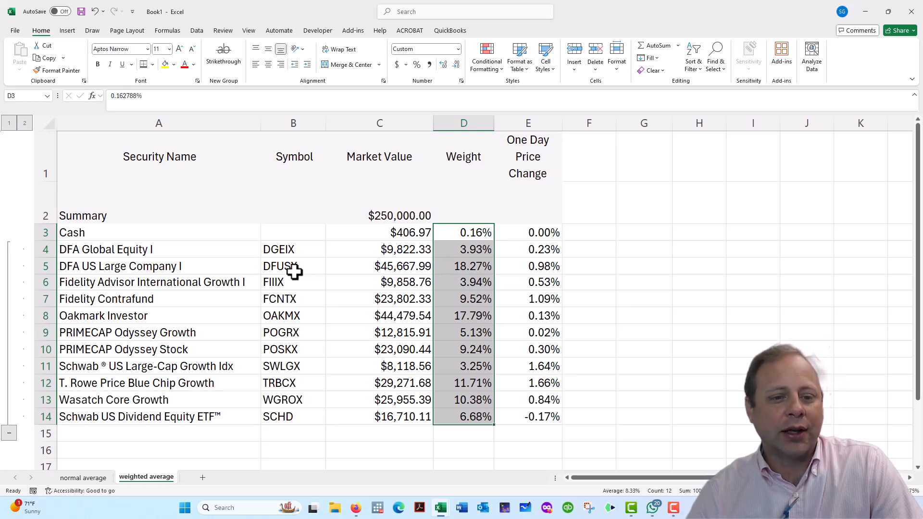
click(209, 270)
drag(209, 270, 450, 267)
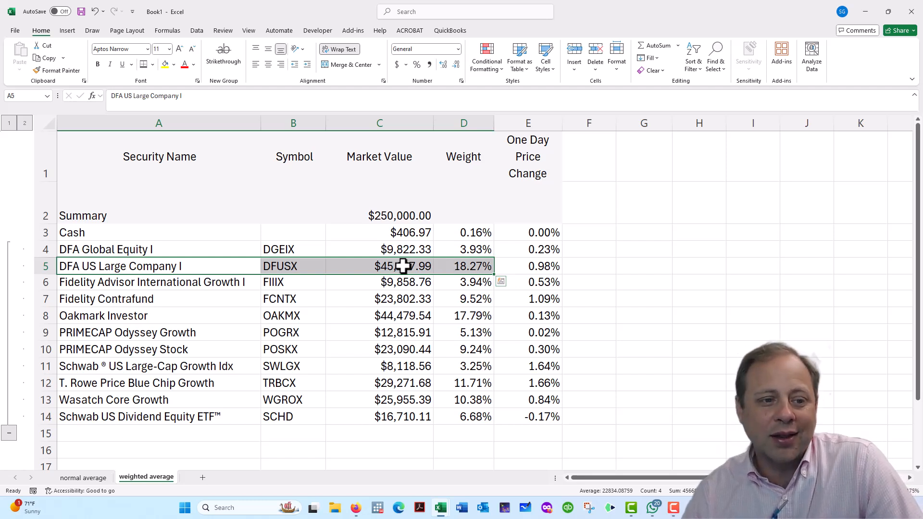
click(540, 177)
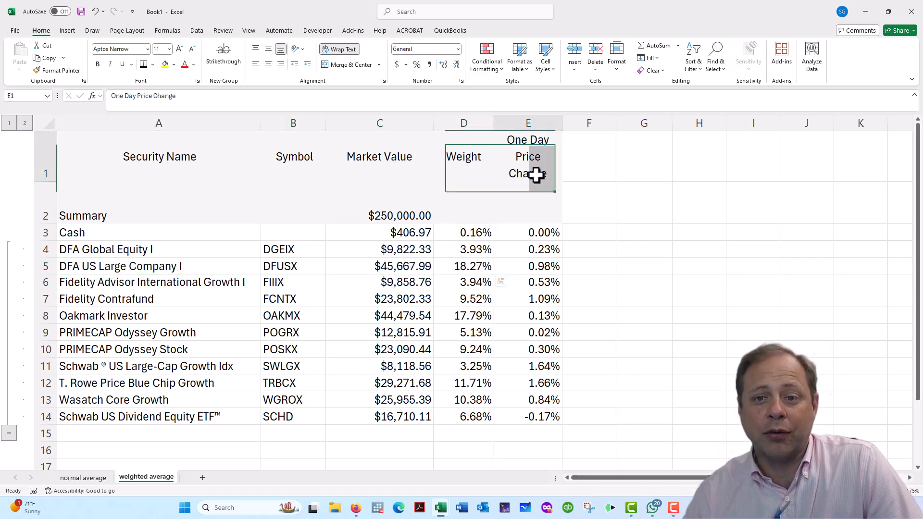
Change the font color of the One Day Price Change column, E1:E14, to the dark purple theme color
drag(544, 155, 543, 418)
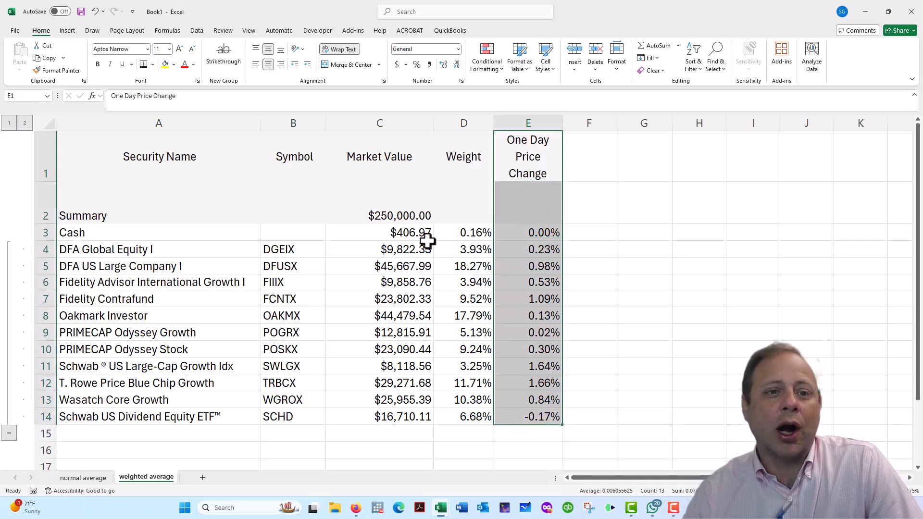
click(193, 66)
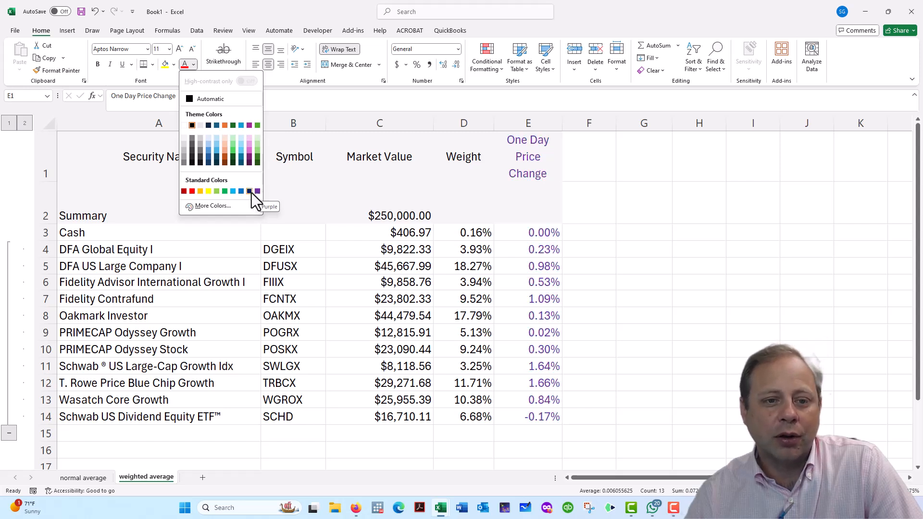
click(250, 162)
click(533, 260)
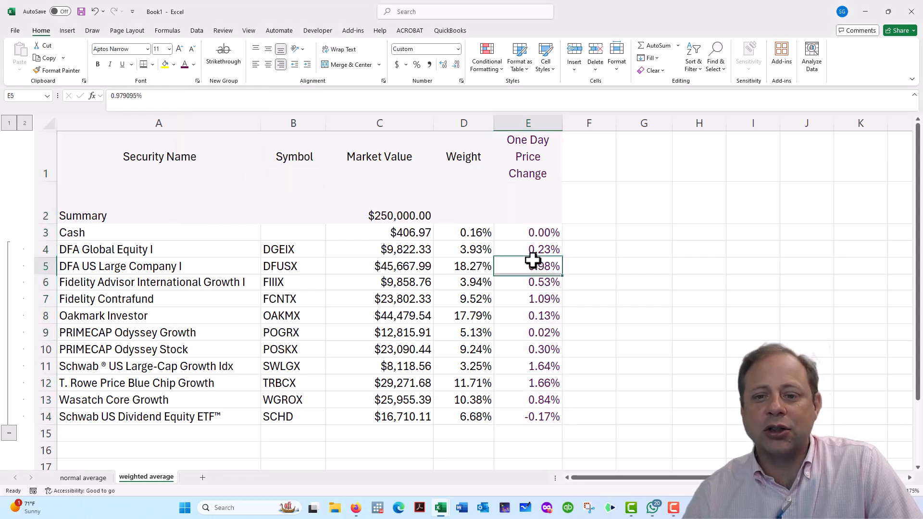
Examine the one-day price changes from Cash to Schwab US Dividend Equity ETF, including their simple average
click(586, 262)
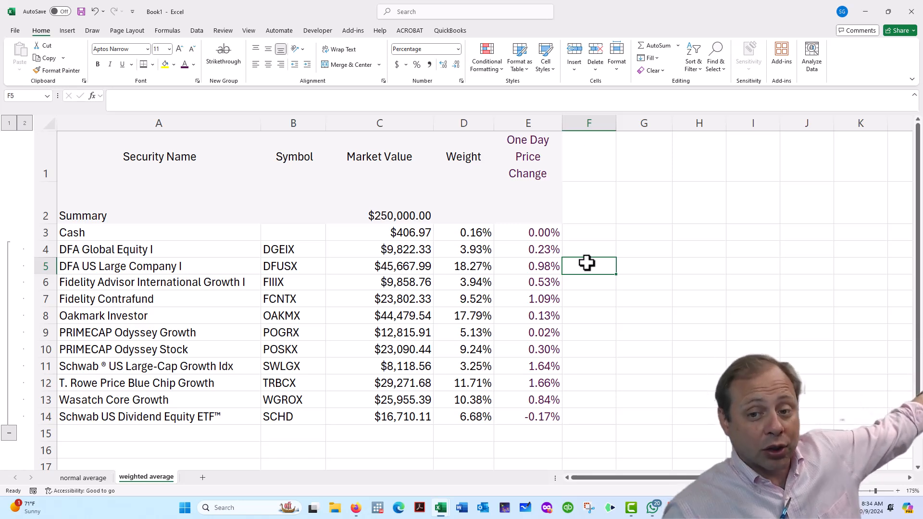
click(550, 232)
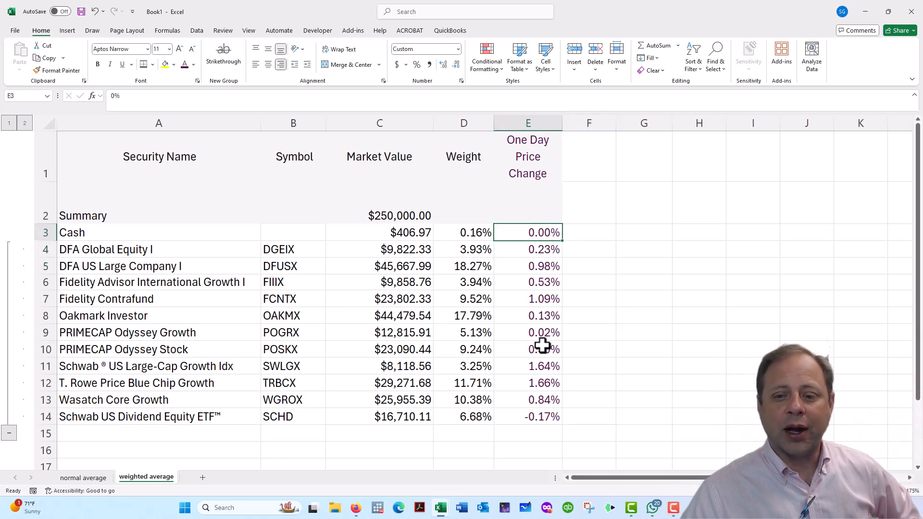
click(546, 422)
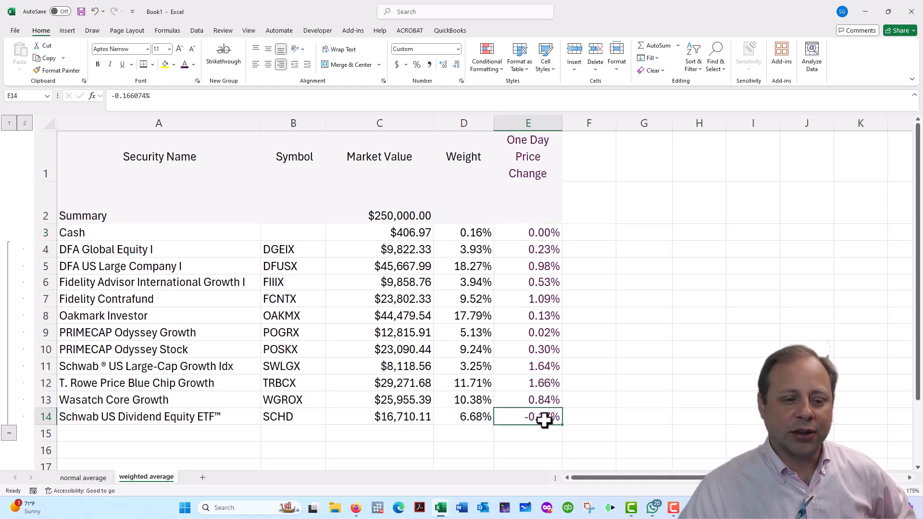
click(608, 287)
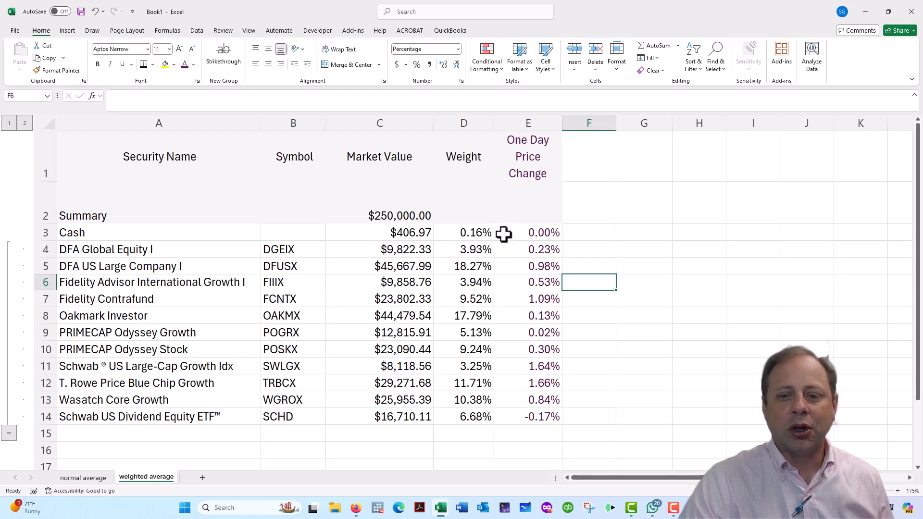
click(529, 230)
drag(529, 230, 534, 418)
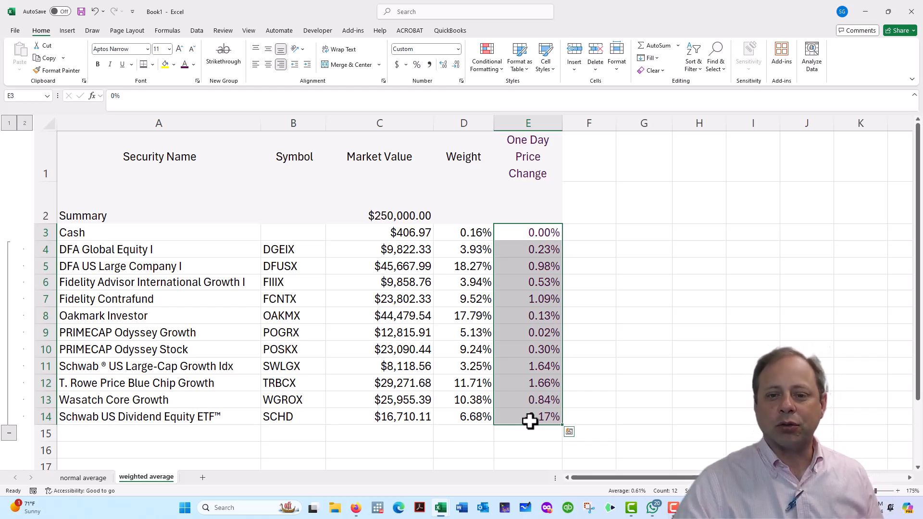
Compare the weight and one-day price change of DFA US Large Company I with those of Oakmark Investor
click(472, 262)
click(468, 316)
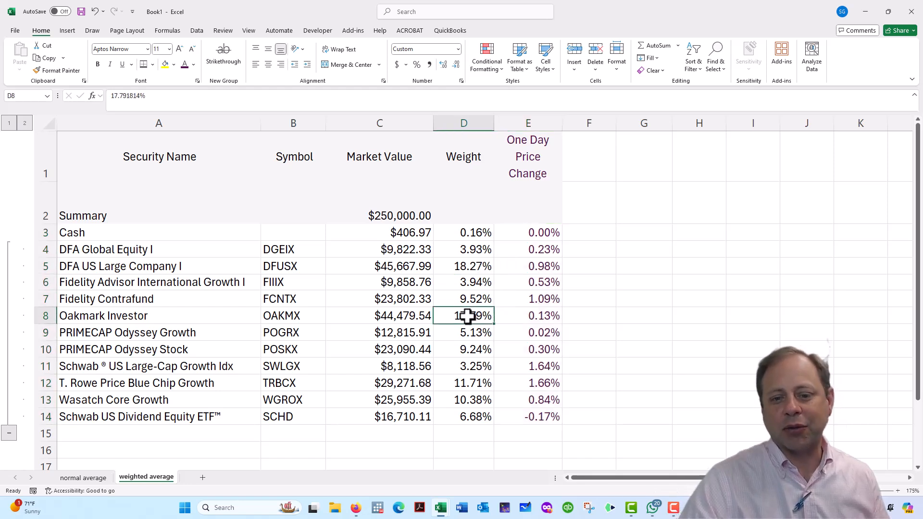
drag(538, 266, 481, 269)
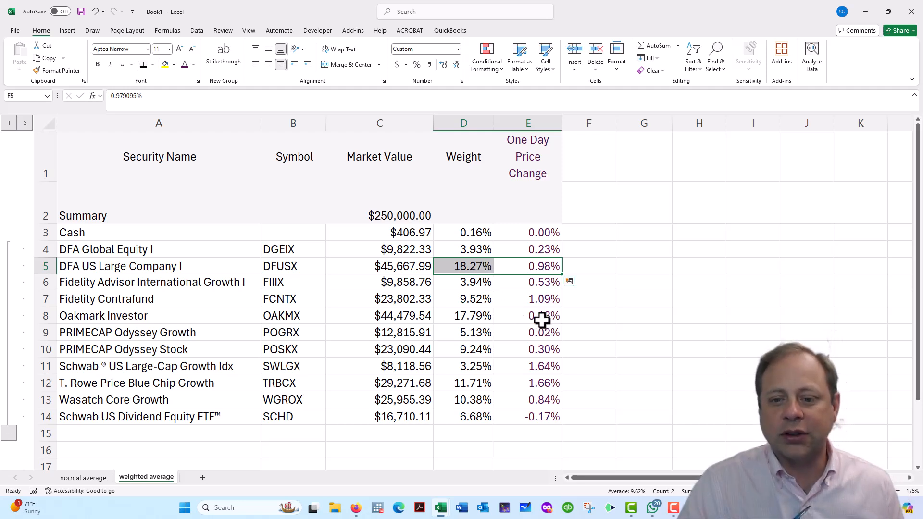
drag(541, 316, 482, 316)
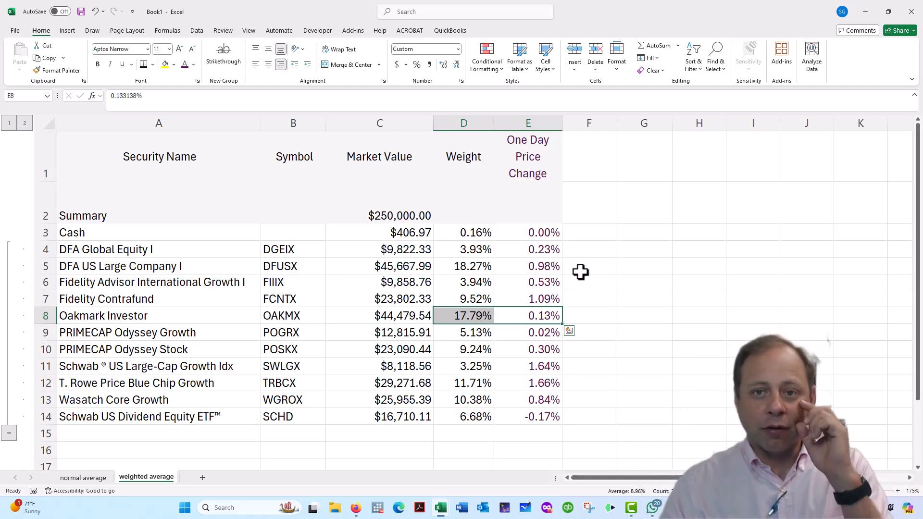
Enter =D3*E3 in cell F3 to multiply the Cash weight by its one-day price change
click(593, 231)
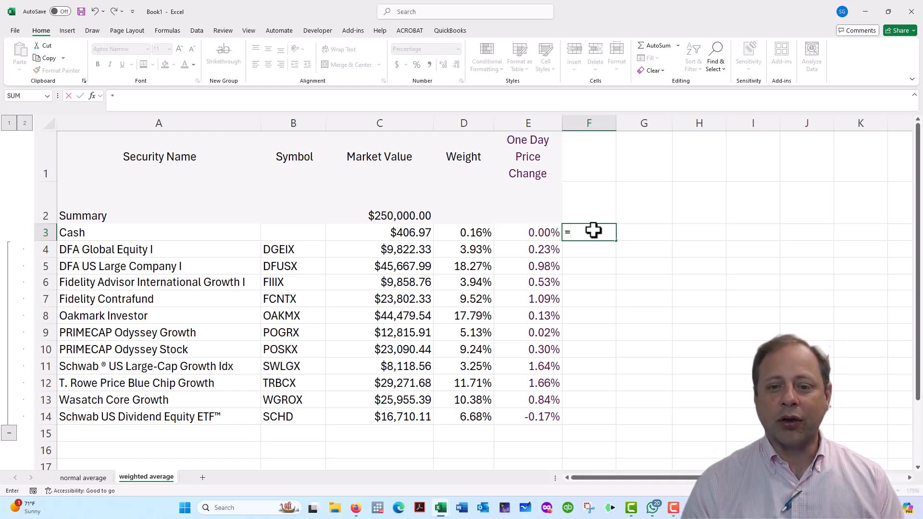
key(Left)
key(Left)
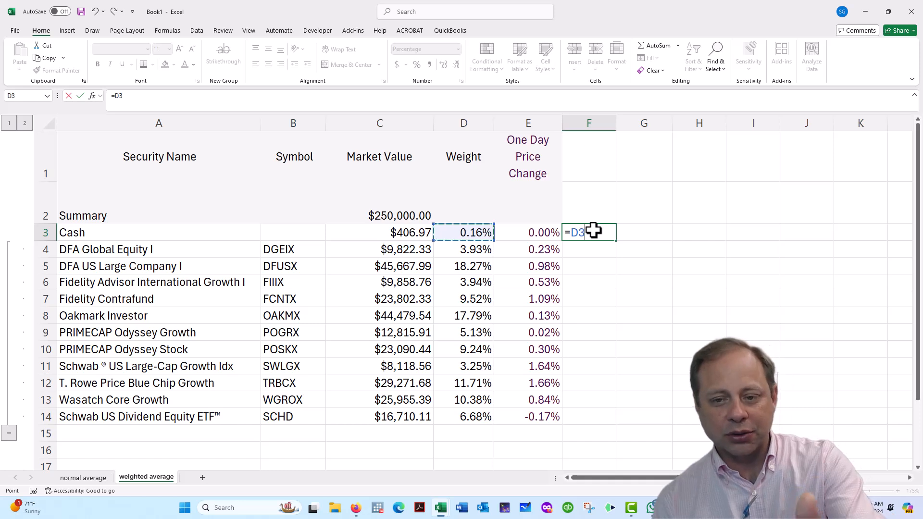
text(*)
key(Left)
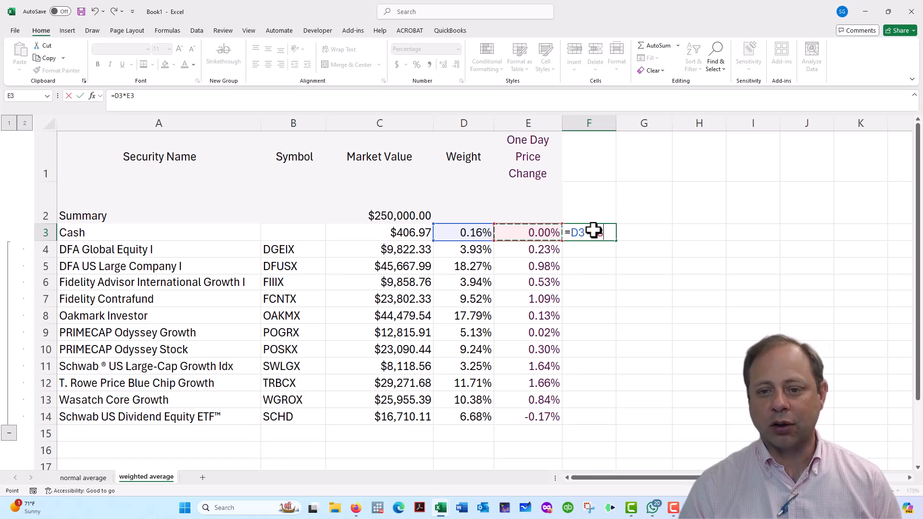
key(Return)
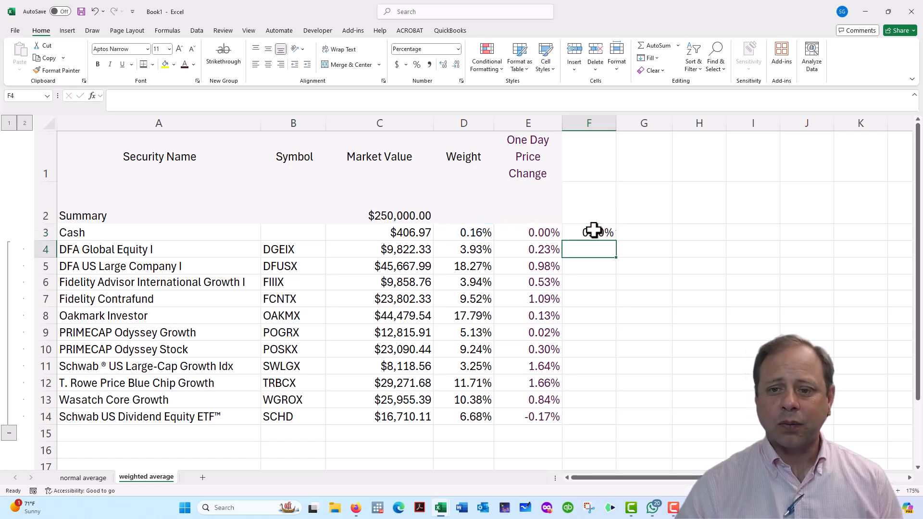
Fill the F3 formula down to F4 and open F4 to check its cell references
click(608, 233)
drag(617, 241, 616, 258)
click(597, 248)
double_click(601, 252)
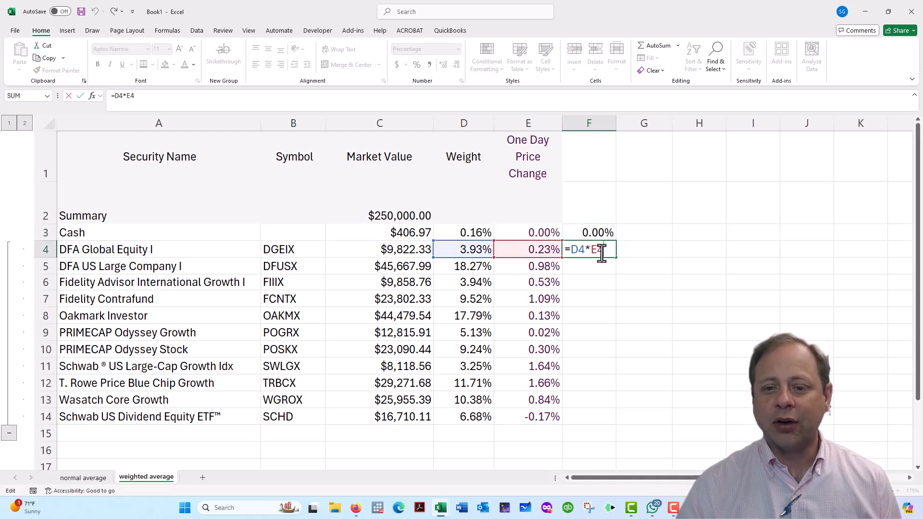
Fill the weight-times-price-change formula from F4 down to F14 and check the product for DFA US Large Company I
key(Escape)
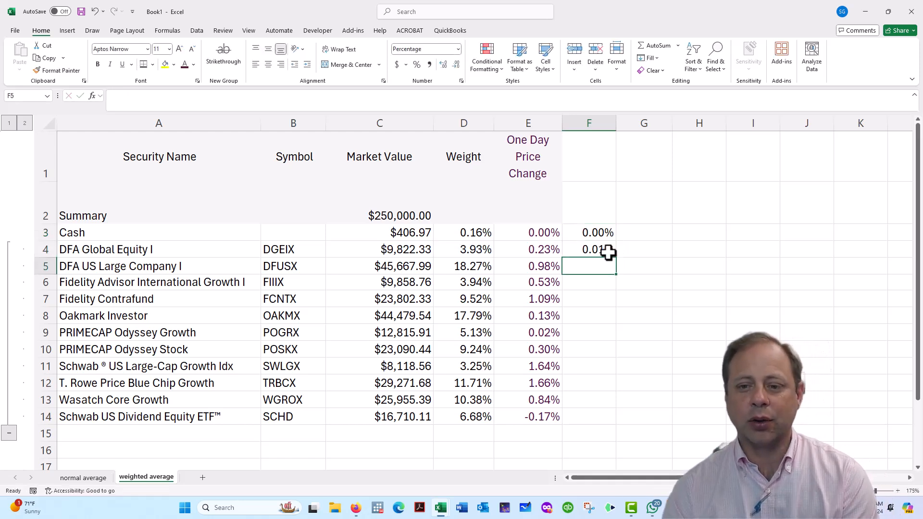
drag(617, 269, 616, 421)
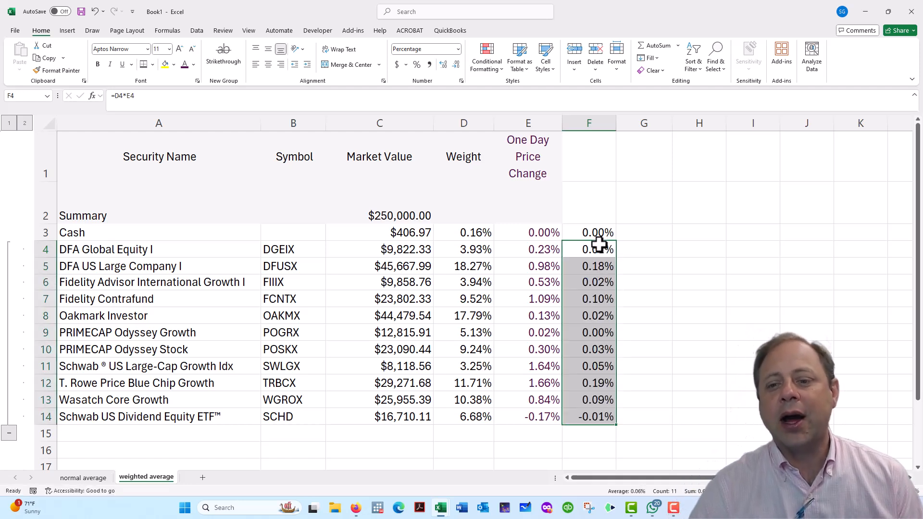
click(587, 269)
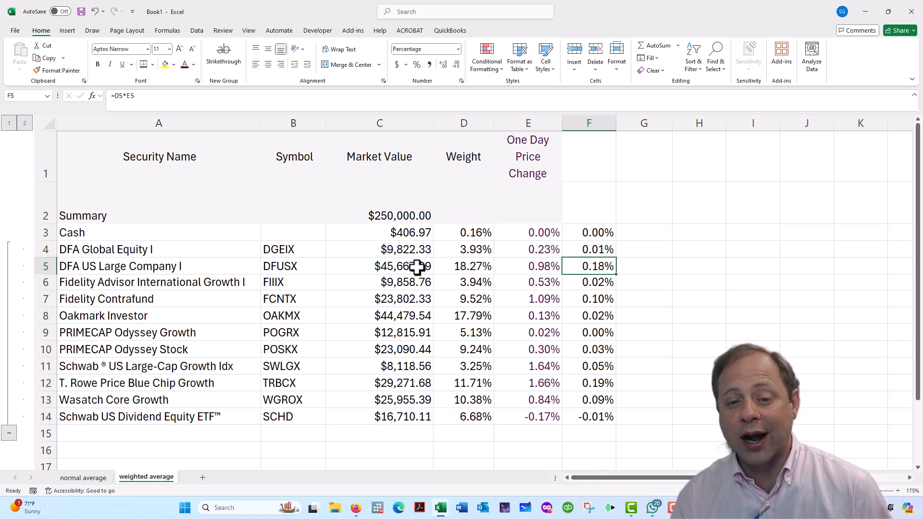
click(531, 270)
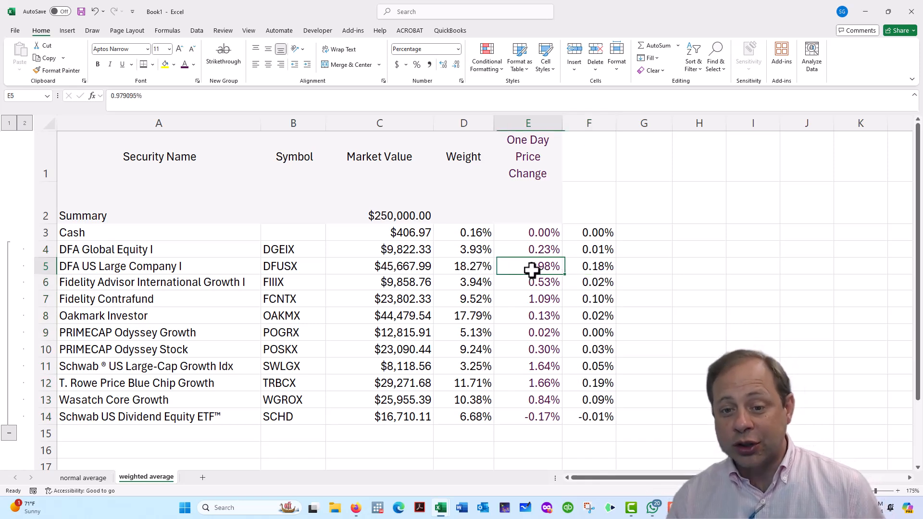
click(586, 267)
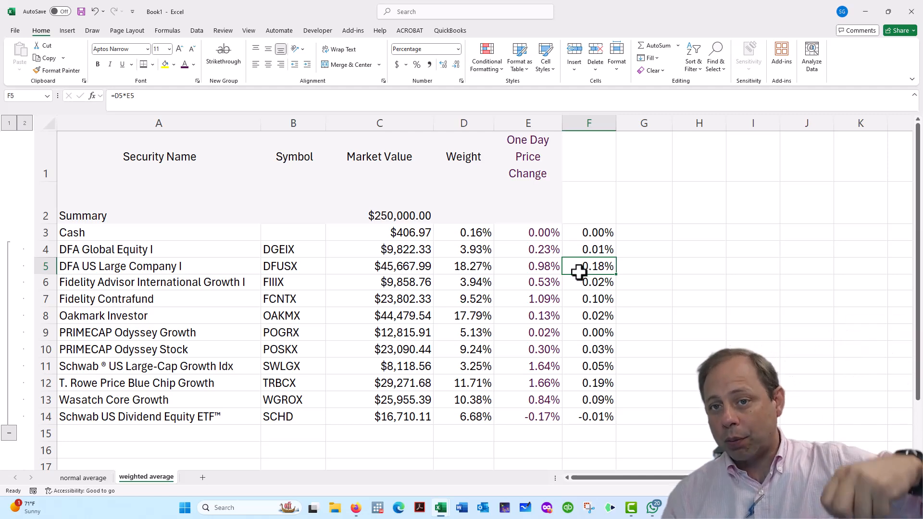
Enter =SUM(F3:F14) in cell F15 to total the weighted price changes
click(594, 432)
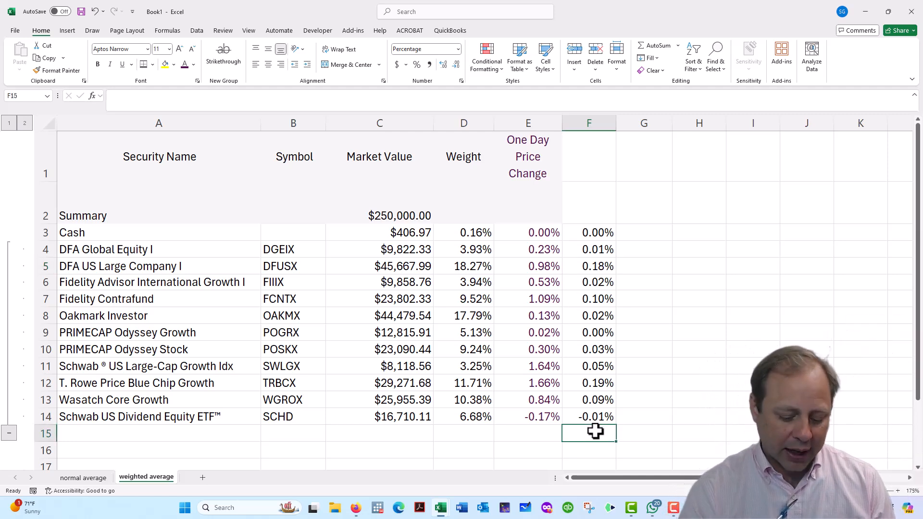
text(=sum()
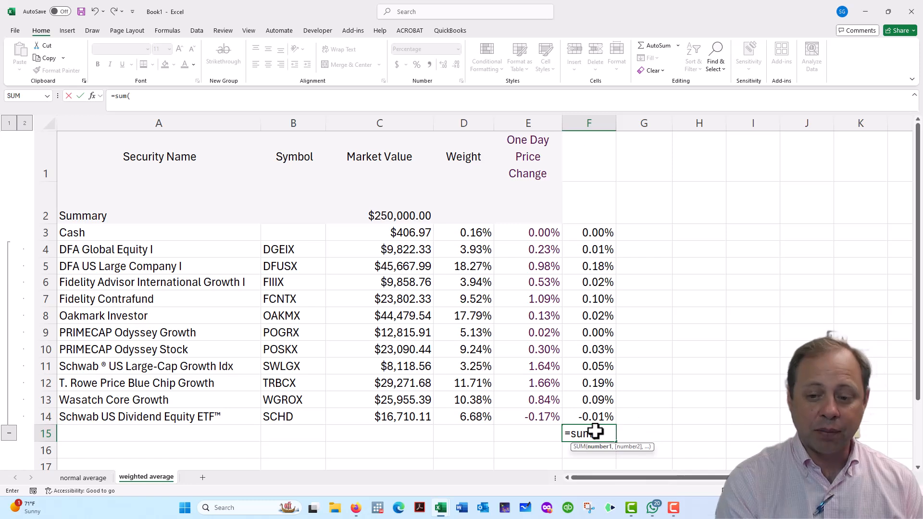
key(Up)
key(shift+Up)
key(shift+Up)
key(shift+Up)
key(shift+Up)
key(shift+Up)
key(shift+Up)
key(shift+Up)
key(shift+Up)
key(shift+Up)
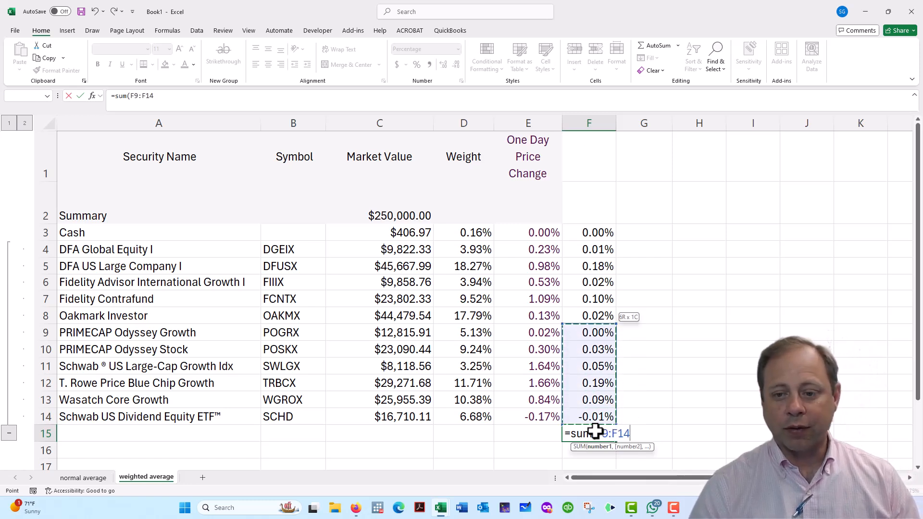
key(shift+Up)
key(shift+Up)
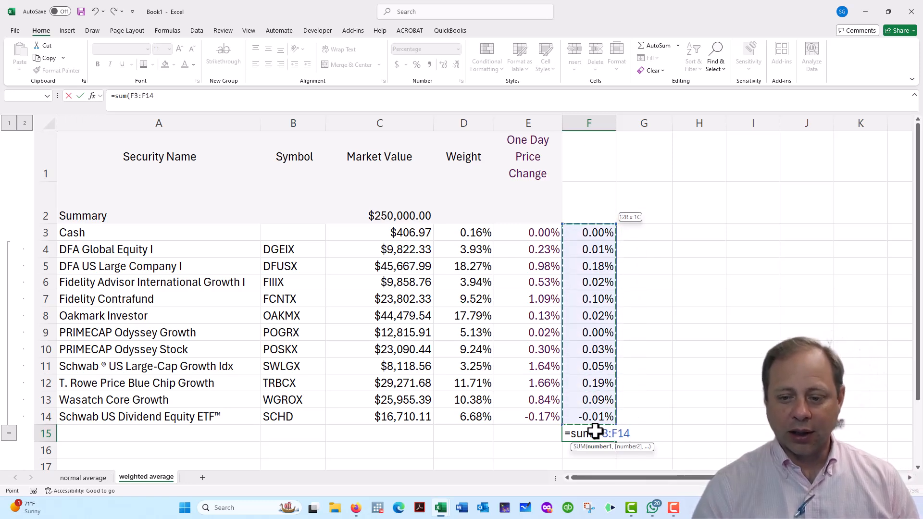
key(Return)
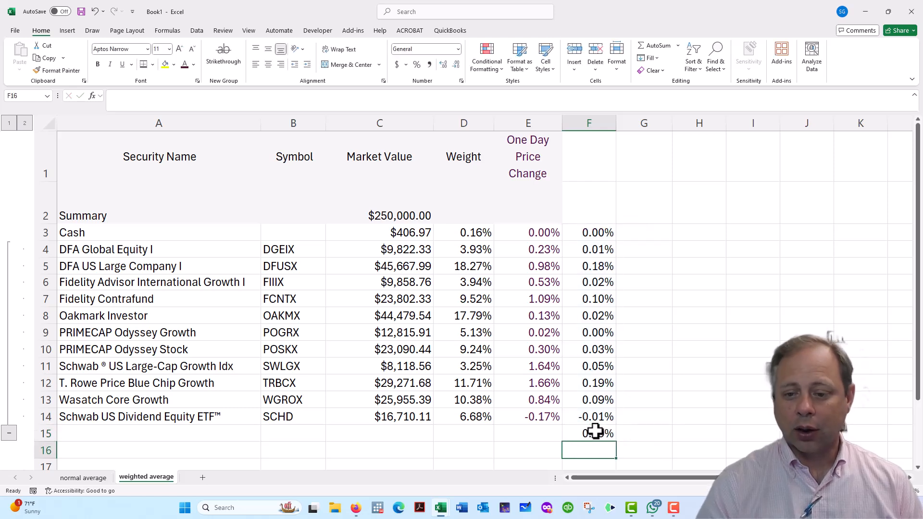
Apply a top and bottom total border to the weighted sum in F15
click(594, 431)
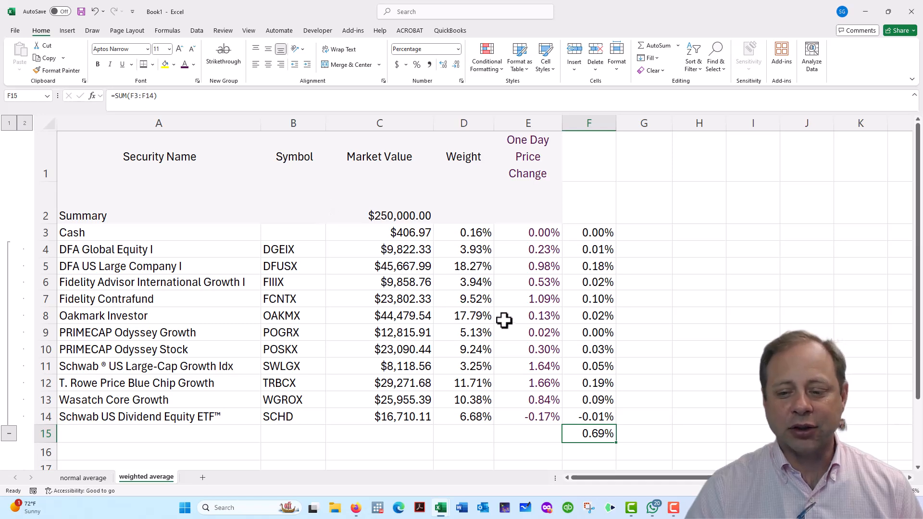
click(583, 396)
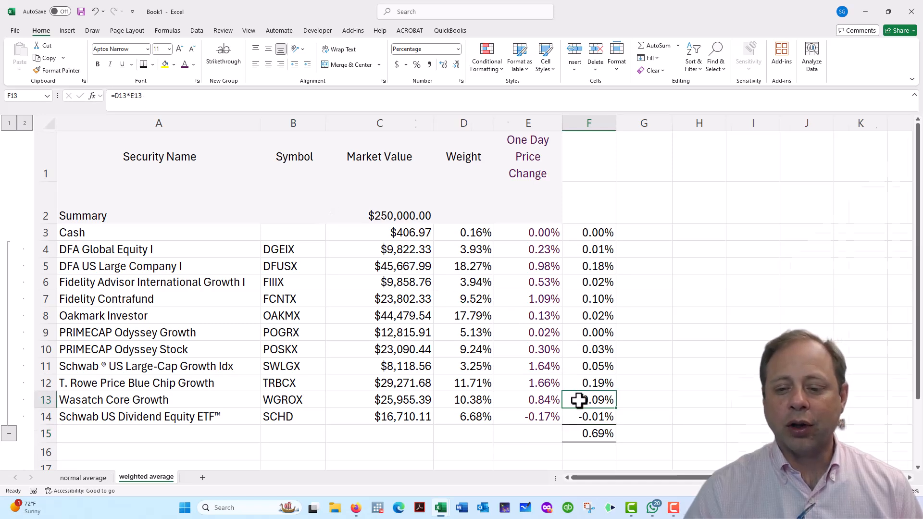
scroll(580, 400, up, 1)
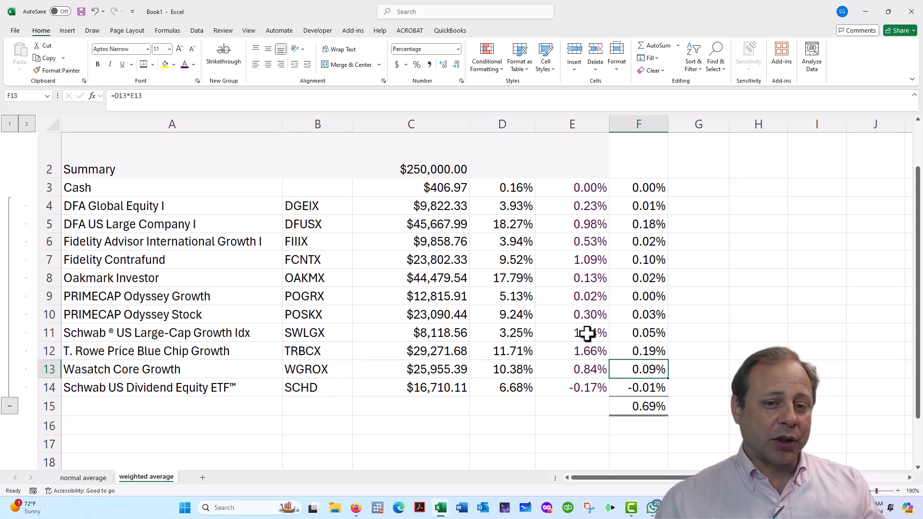
click(736, 25)
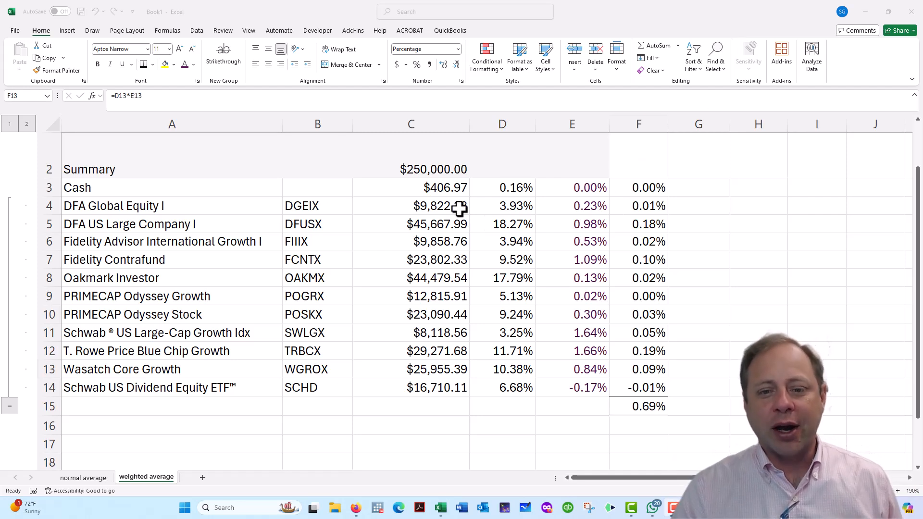
Examine the weights, price changes and products for DFA US Large Company I, Fidelity Contrafund and Oakmark Investor, and the total in F15
drag(454, 222, 640, 223)
drag(432, 260, 639, 260)
click(495, 275)
drag(495, 275, 645, 269)
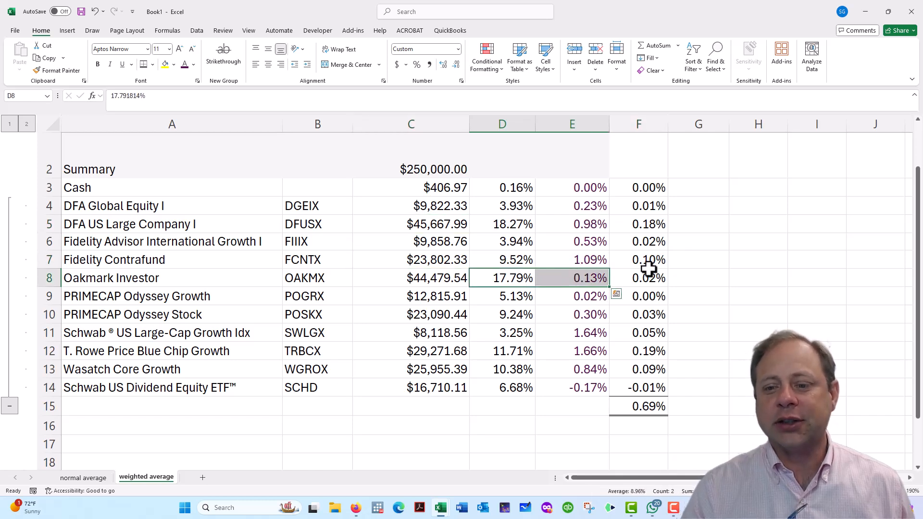
click(649, 277)
click(656, 410)
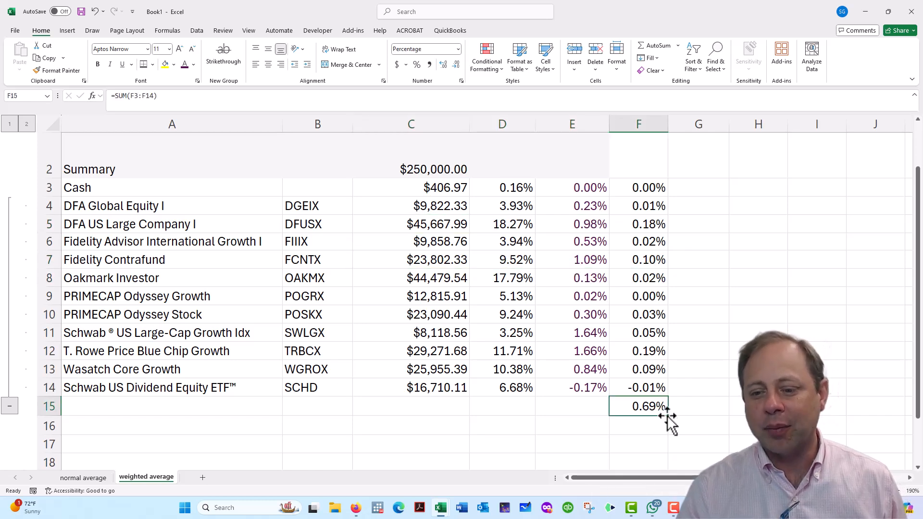
click(572, 409)
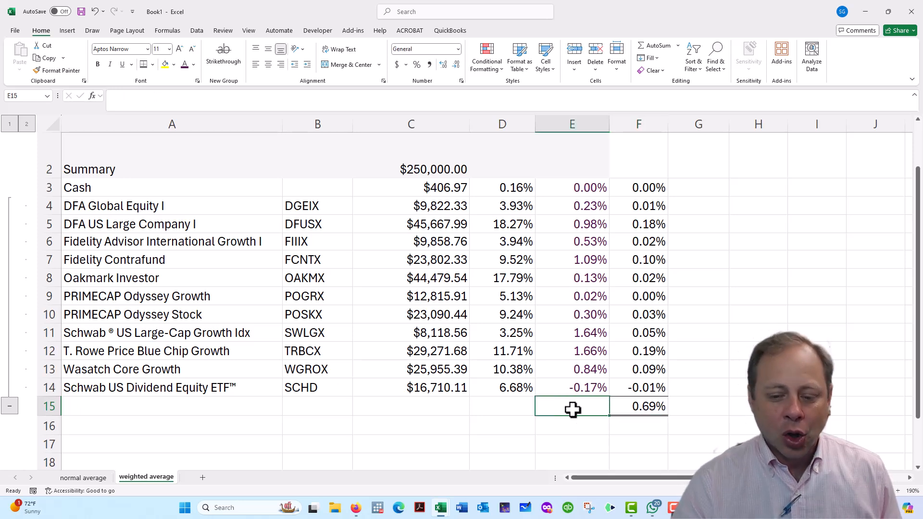
text(E)
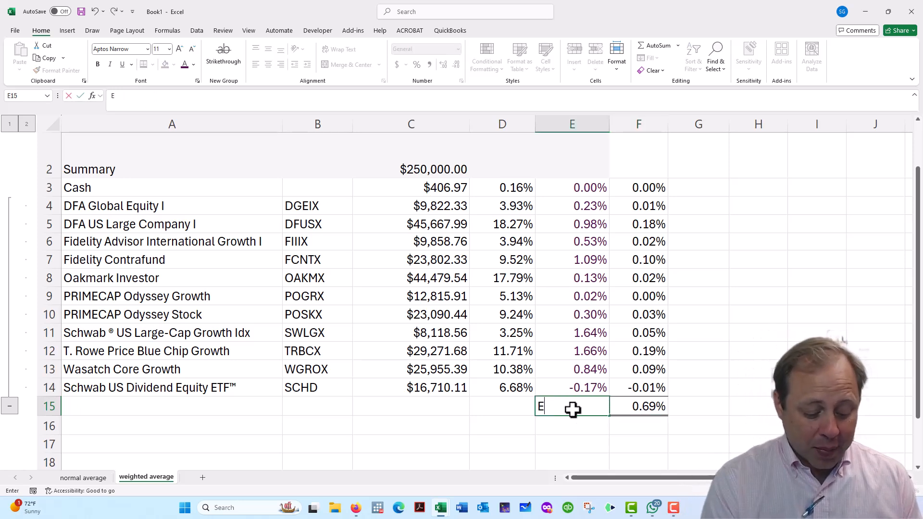
text(xpected Vba)
key(Return)
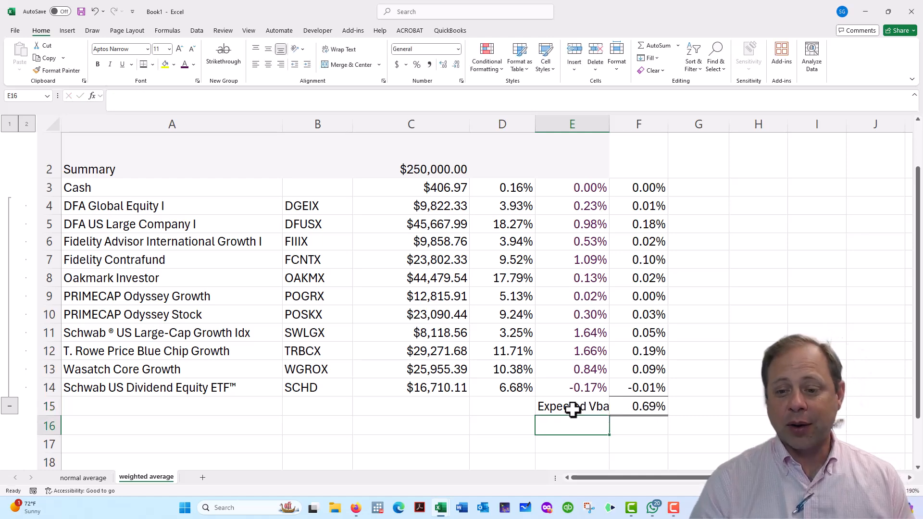
scroll(572, 410, up, 2)
scroll(575, 423, down, 1)
Label the weighted total by entering "Expected Return =" in cell E15, aligned right
click(577, 406)
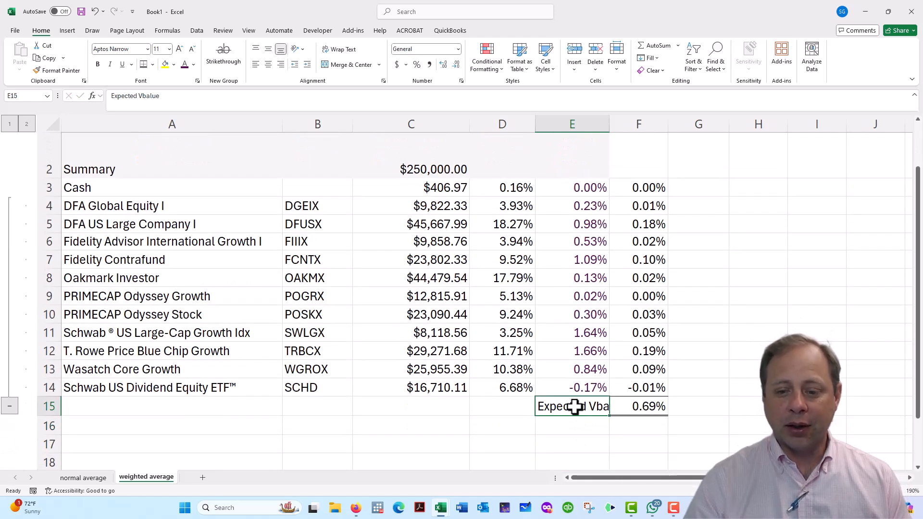
text(Exp)
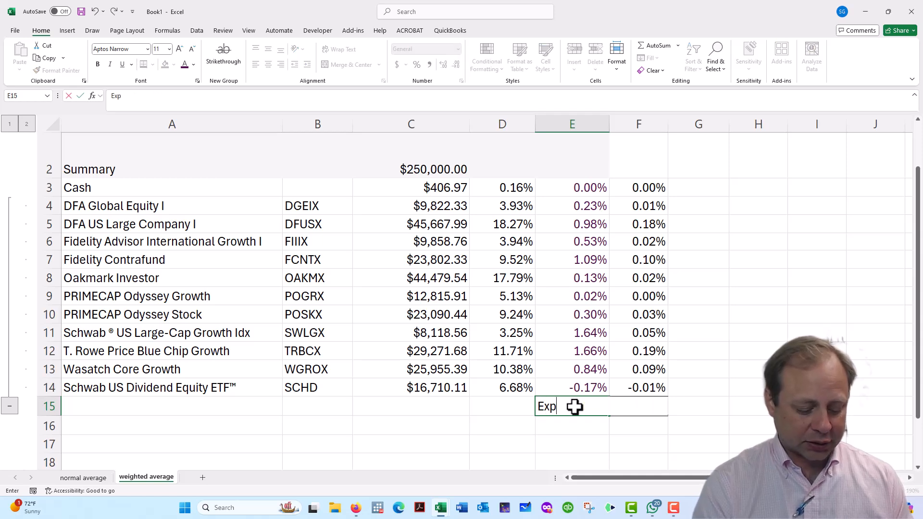
text(ected Return)
key(Return)
click(573, 406)
click(281, 64)
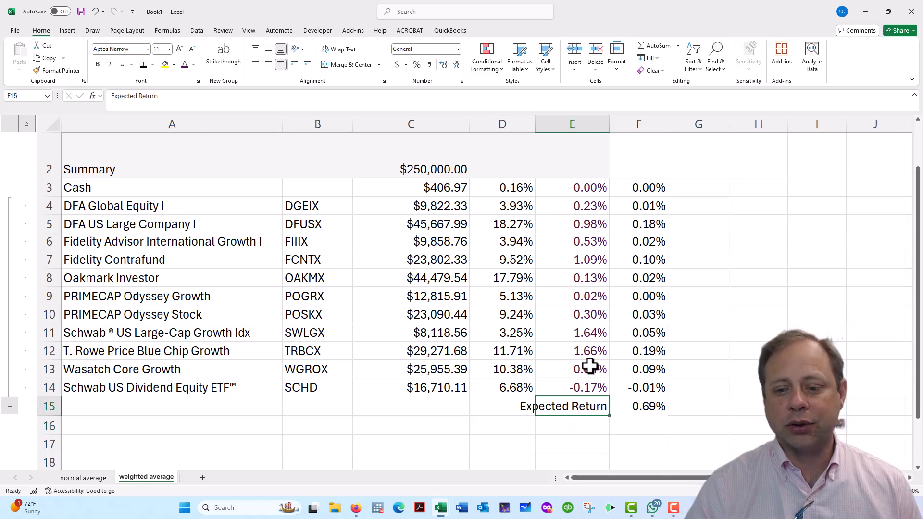
double_click(600, 406)
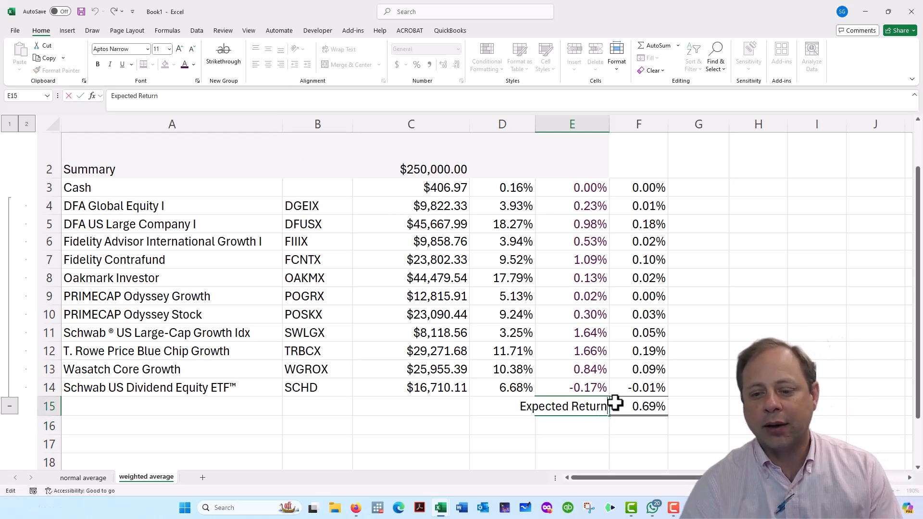
text(=)
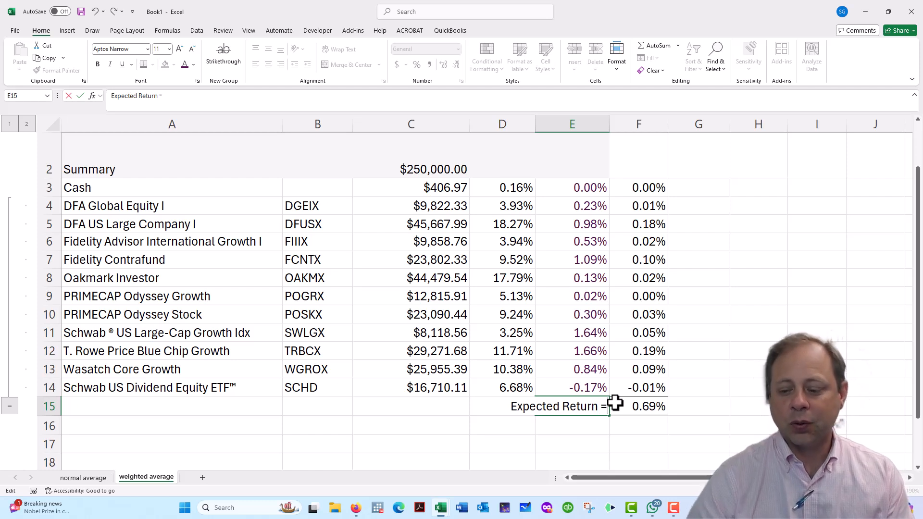
key(Return)
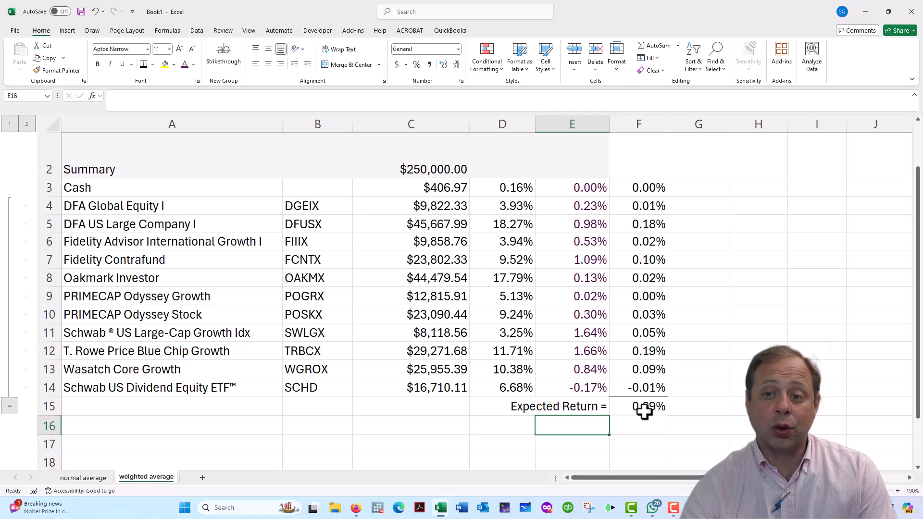
Enter the expected return notation "E(r)" as a heading in cell G2
scroll(642, 411, up, 1)
scroll(643, 412, down, 1)
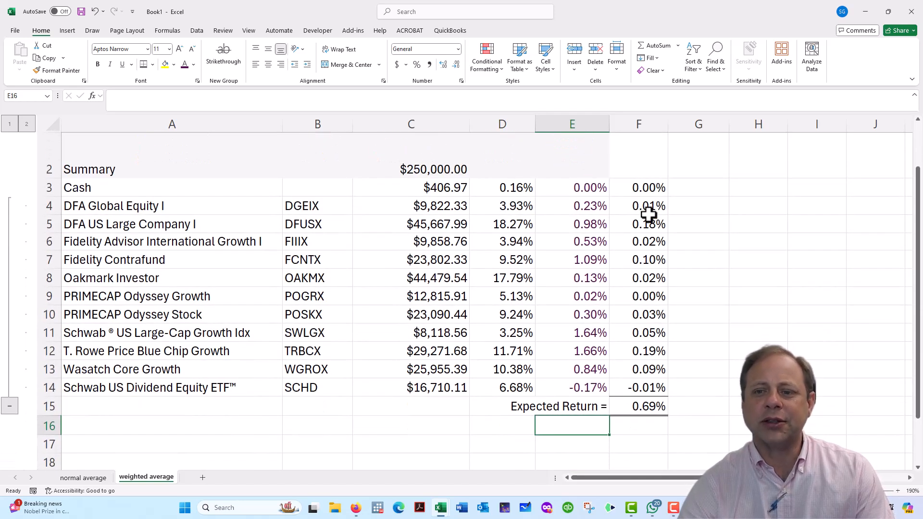
scroll(649, 217, down, 1)
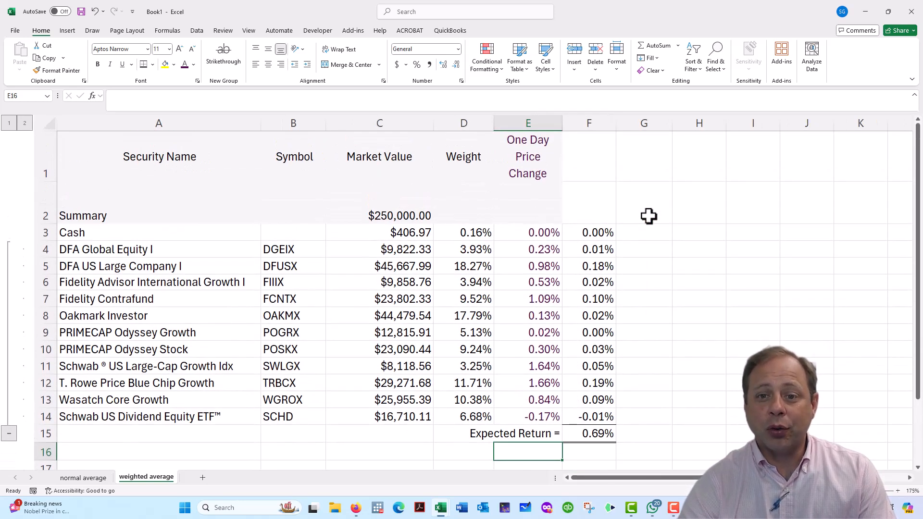
click(628, 211)
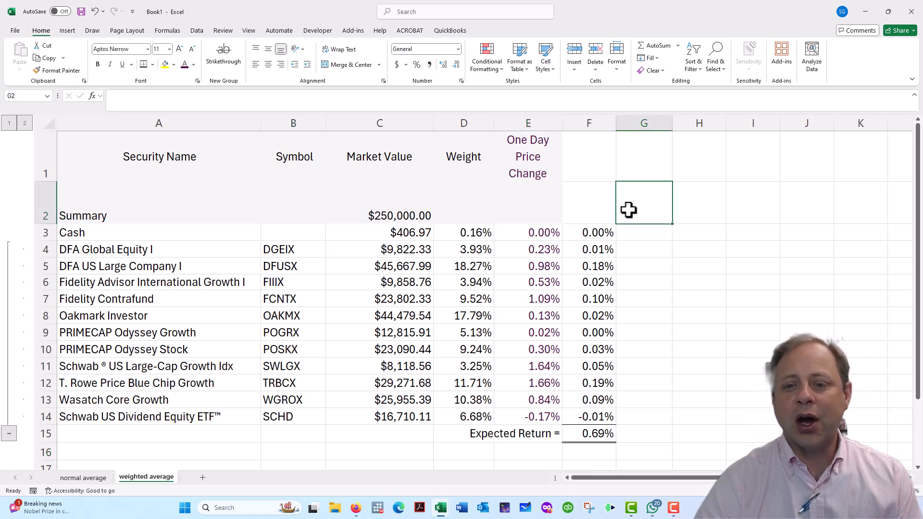
text(E(r)
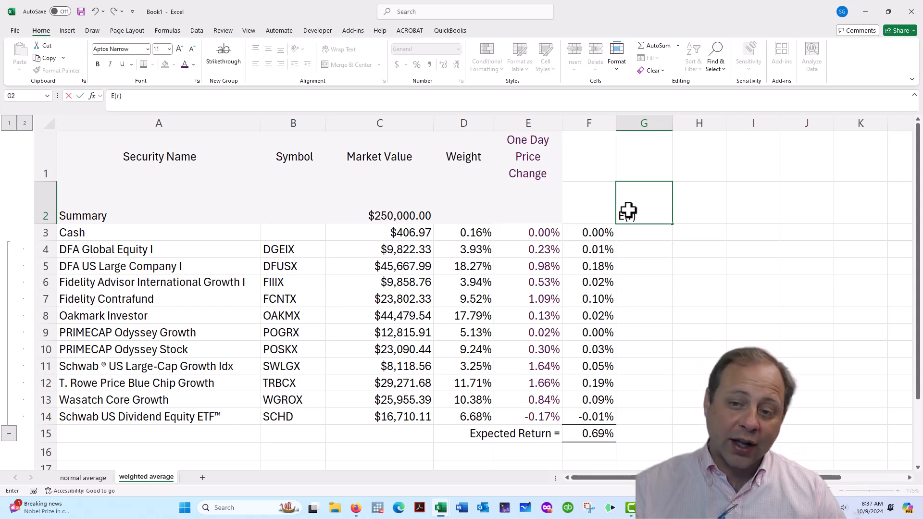
key(Return)
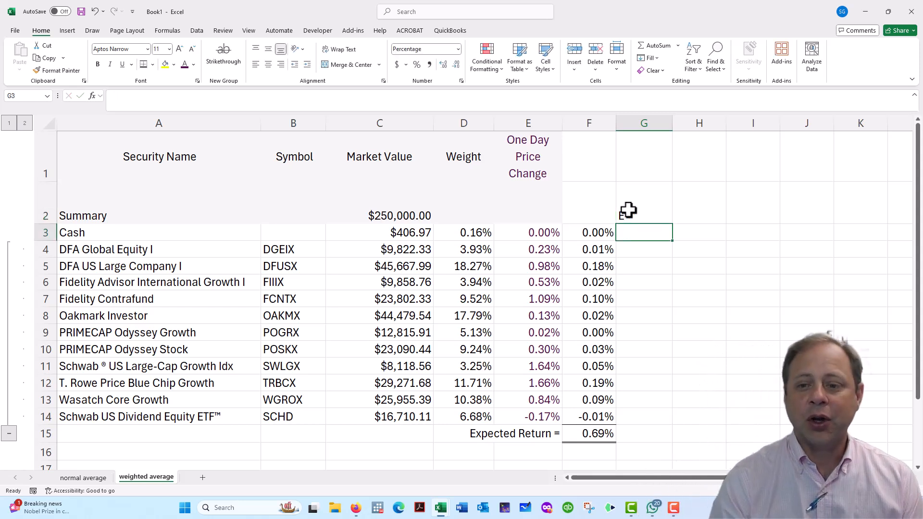
double_click(629, 210)
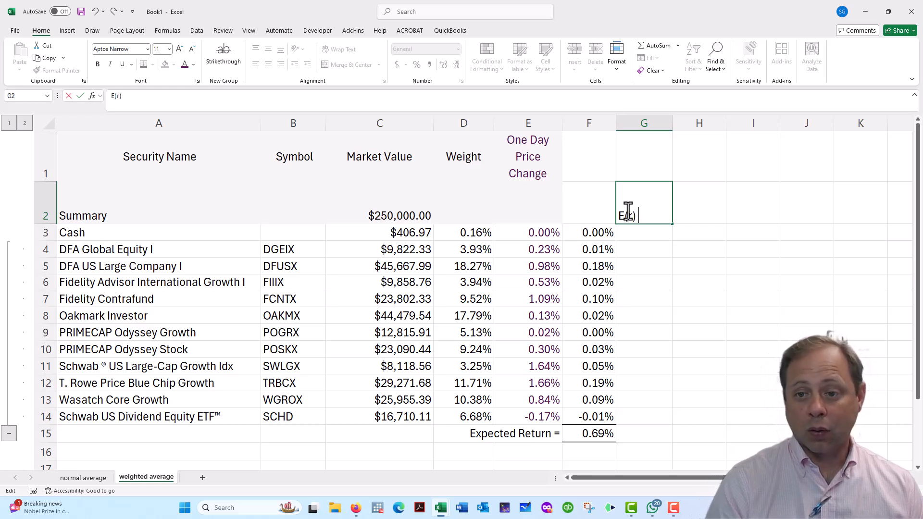
key(Return)
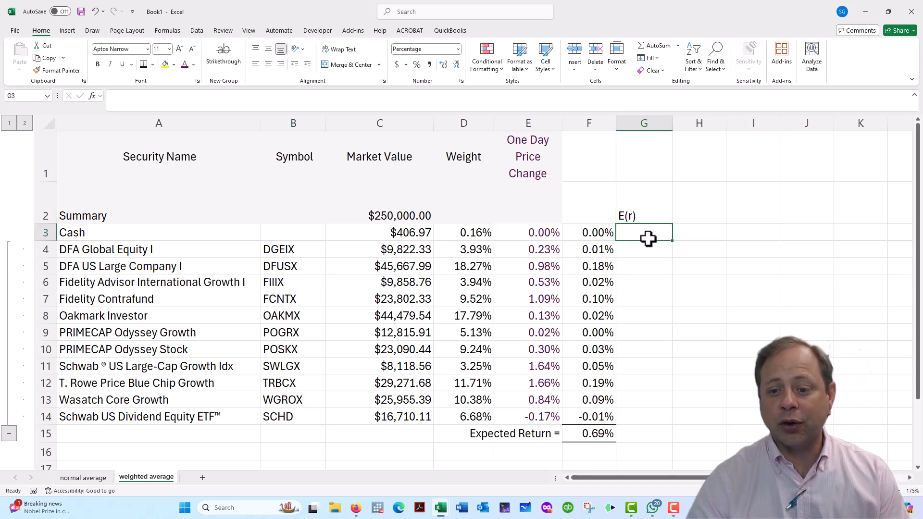
Enter a formula in G3 under E(r) that references the expected return absolutely, =$F$15
click(587, 435)
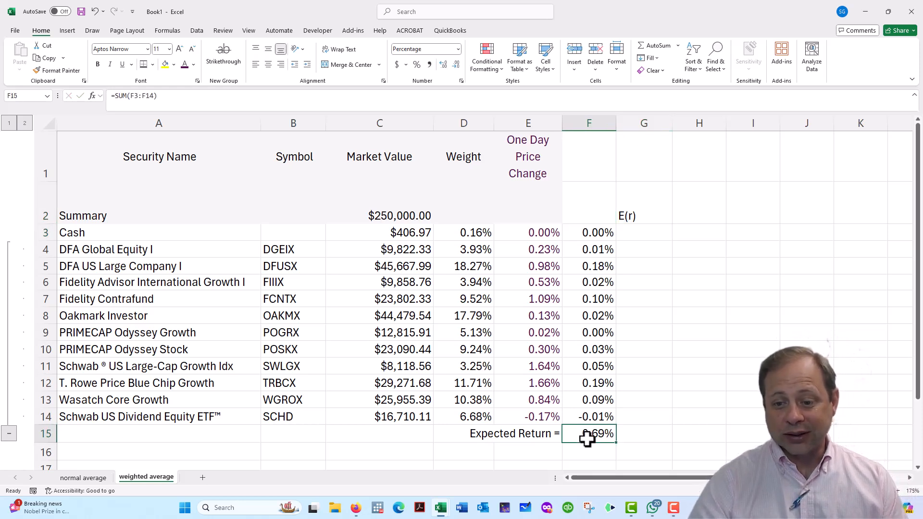
click(639, 233)
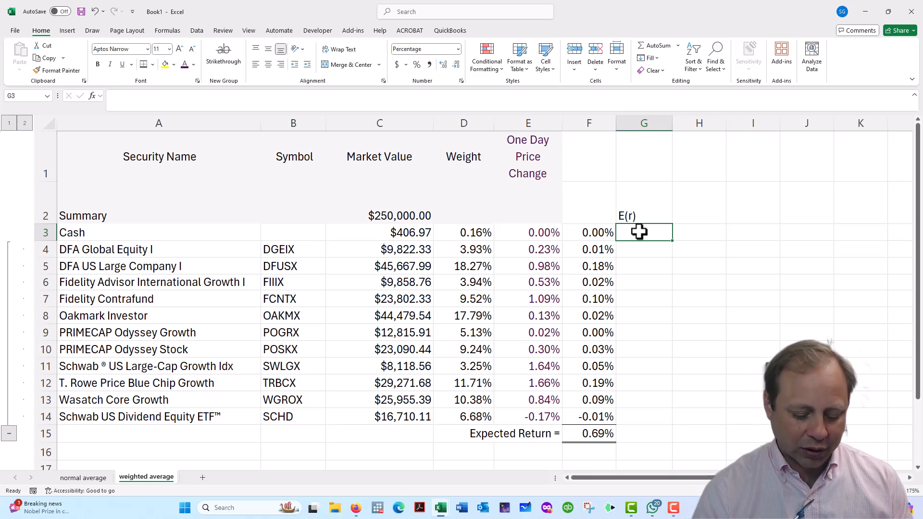
text(=)
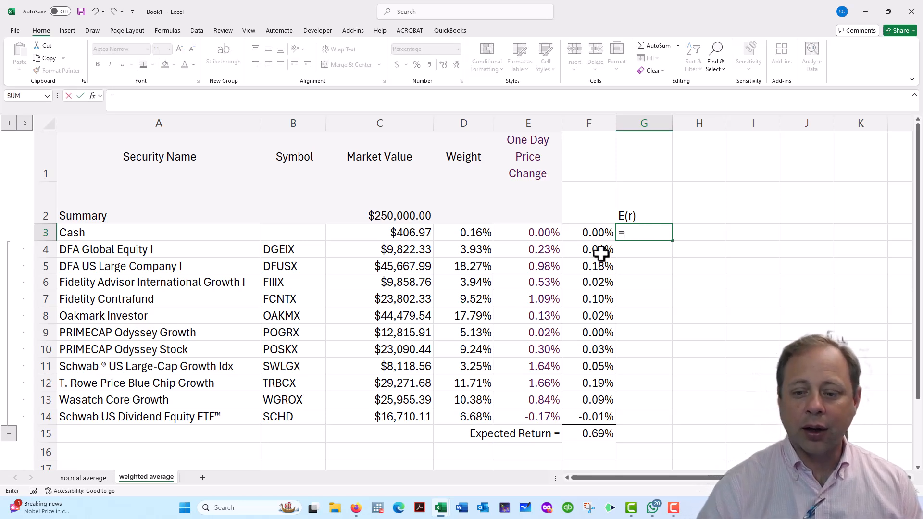
click(595, 434)
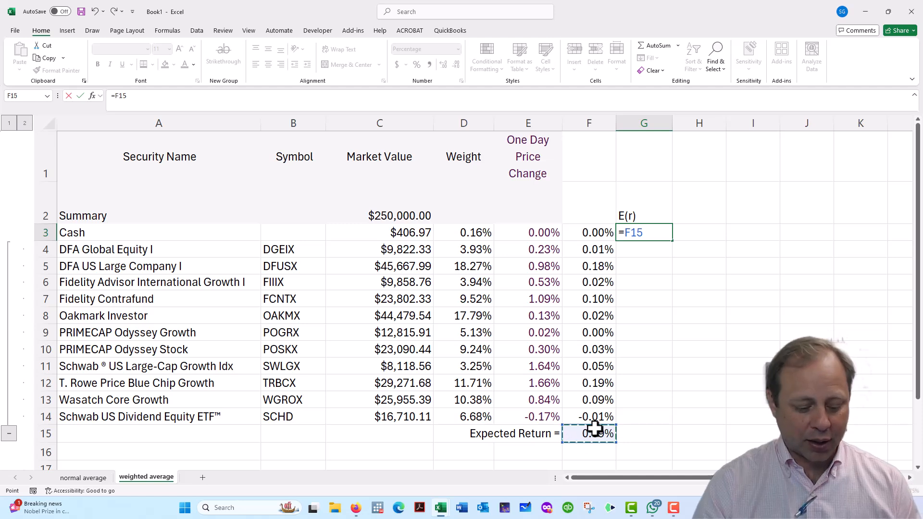
key(F4)
key(Return)
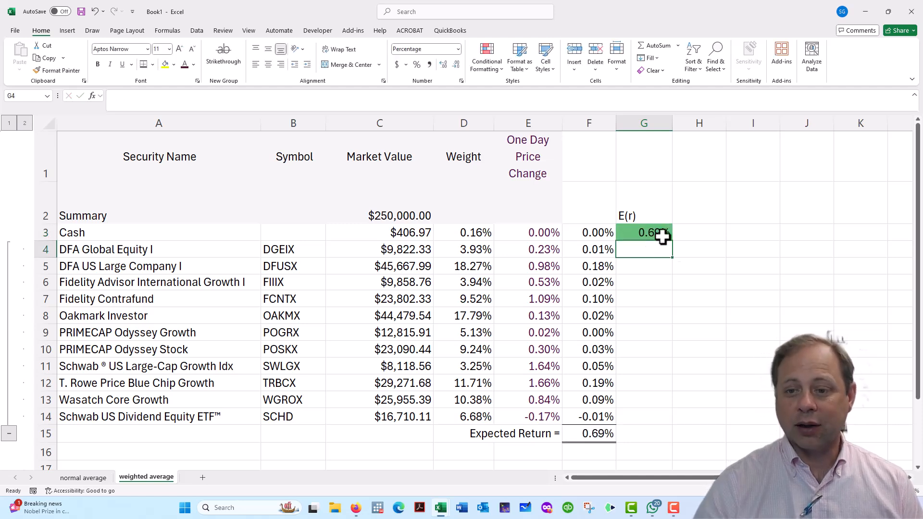
click(656, 231)
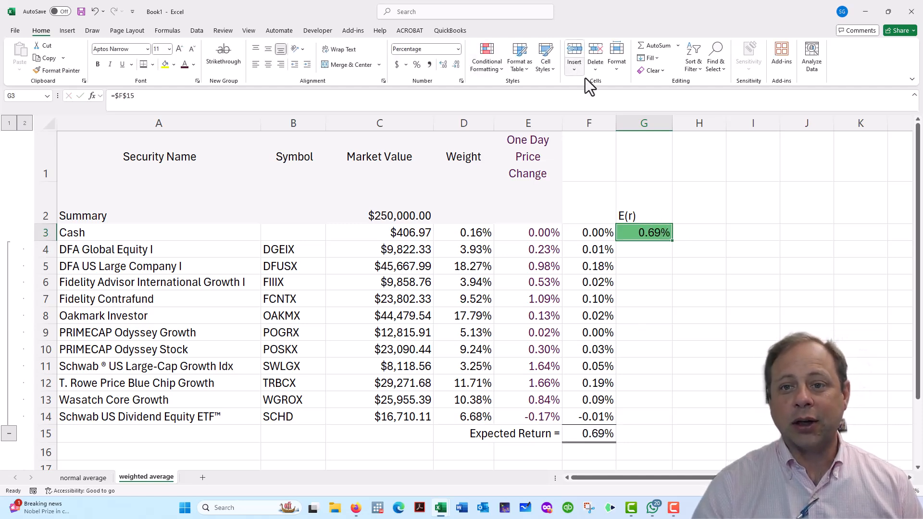
click(640, 122)
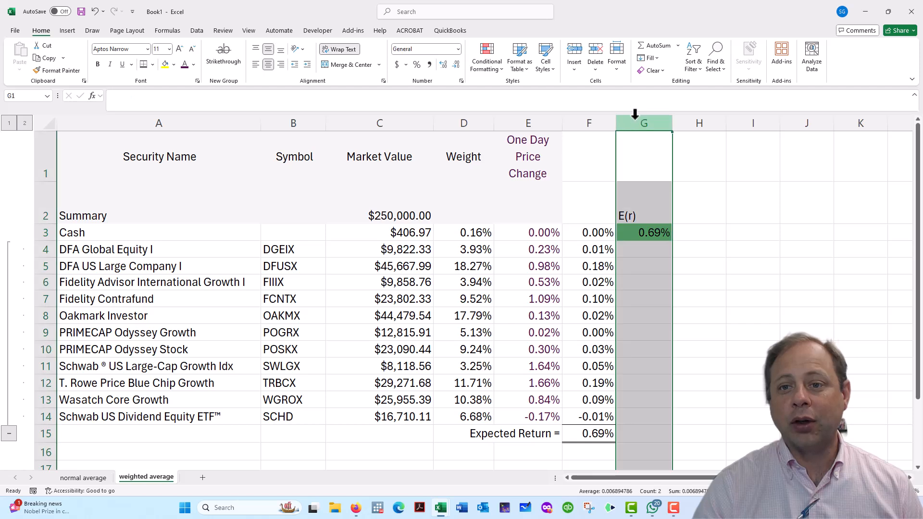
click(488, 63)
mouse_move(510, 150)
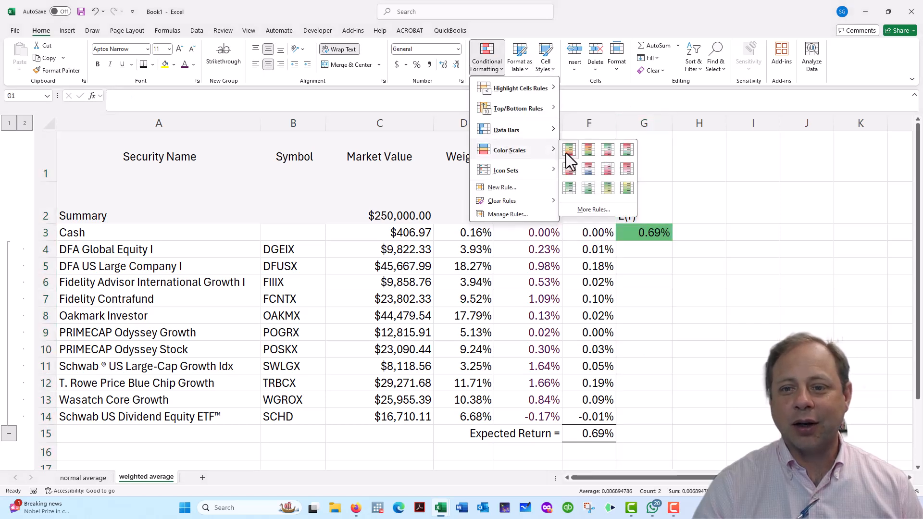
click(691, 197)
Fill the expected return formula in G3 down through G14
click(659, 232)
drag(674, 242, 663, 419)
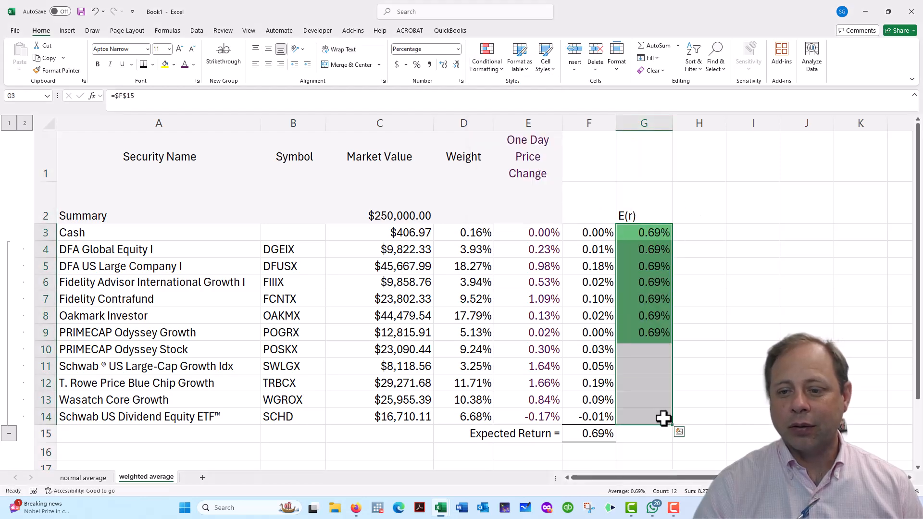
click(692, 308)
Clear the conditional formatting rules from the E(r) values in G3:G14
drag(645, 232, 637, 415)
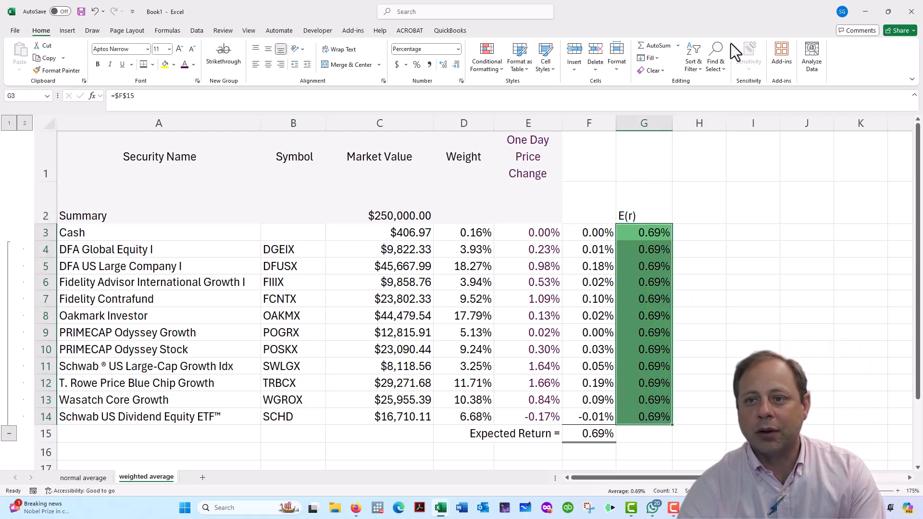
click(743, 30)
click(483, 70)
click(487, 60)
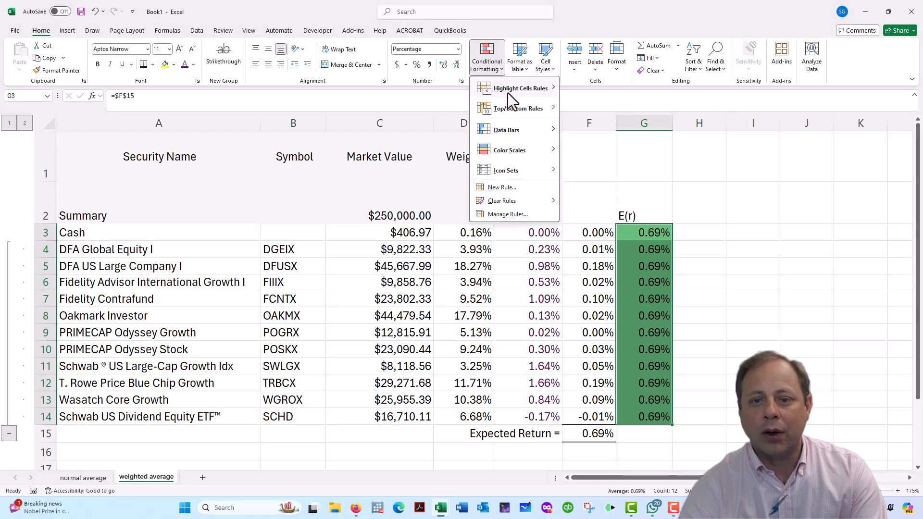
mouse_move(517, 201)
click(579, 199)
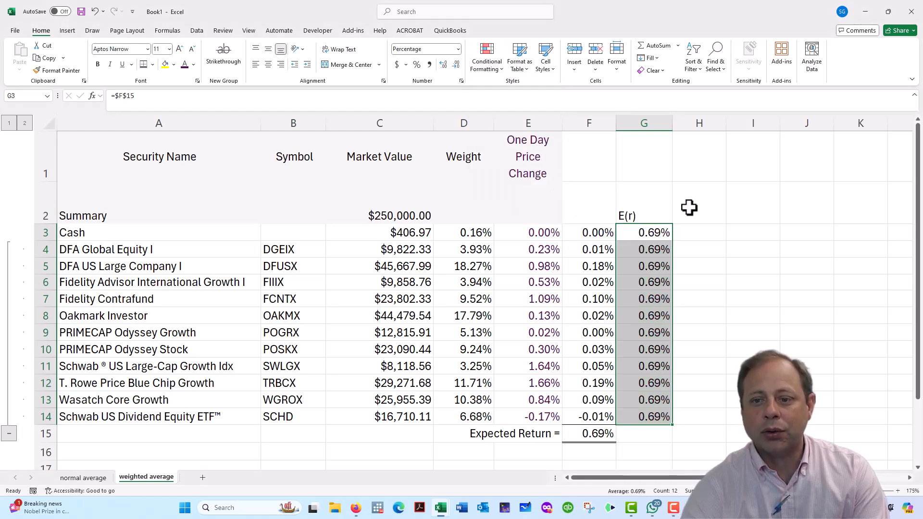
Enter the heading "Residuals" in cell H2
click(691, 207)
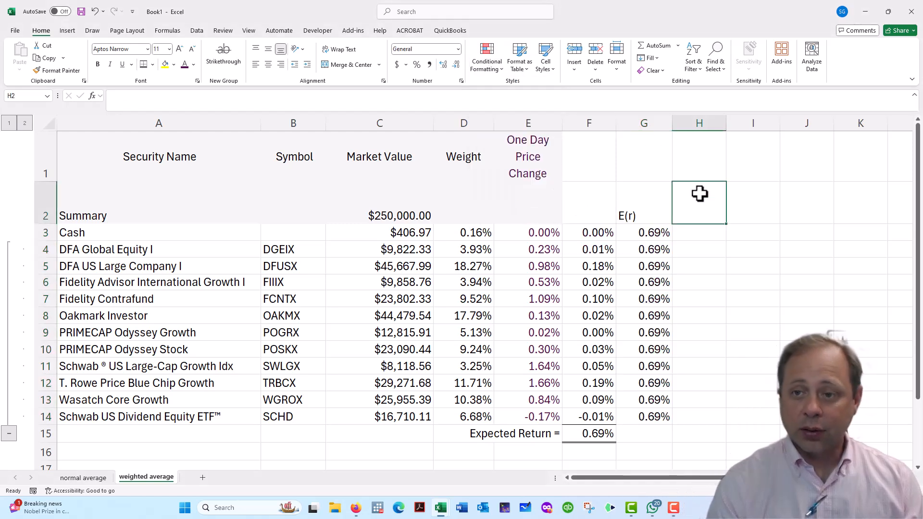
text(Residuals)
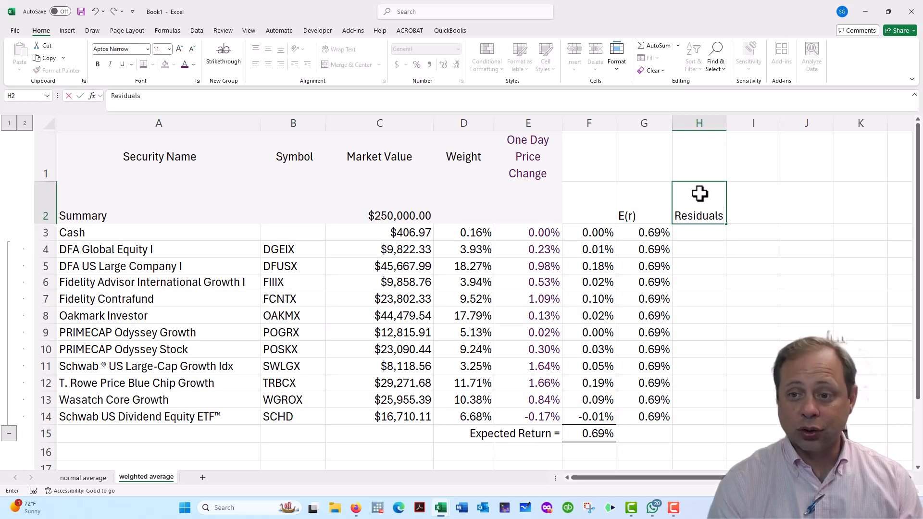
key(Return)
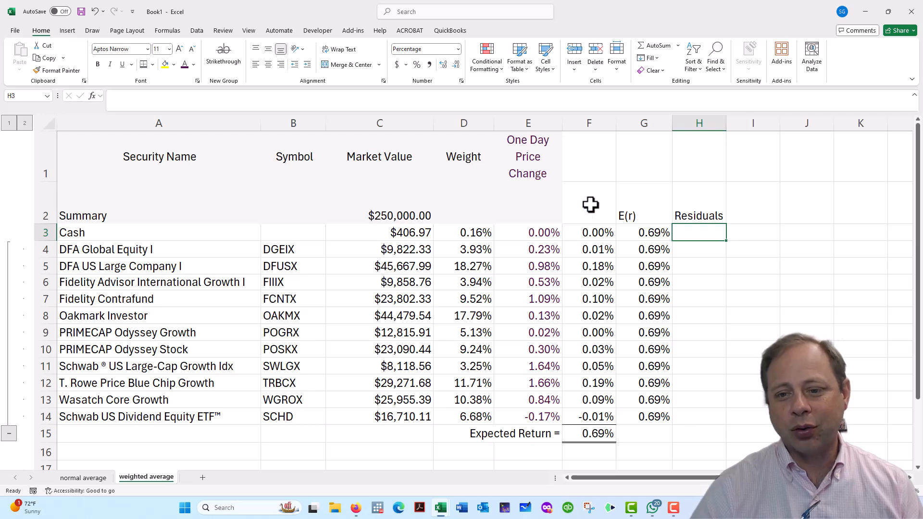
Calculate the Cash residual in H3 as its one-day price change minus the expected return, =E3-G3
drag(589, 204, 609, 418)
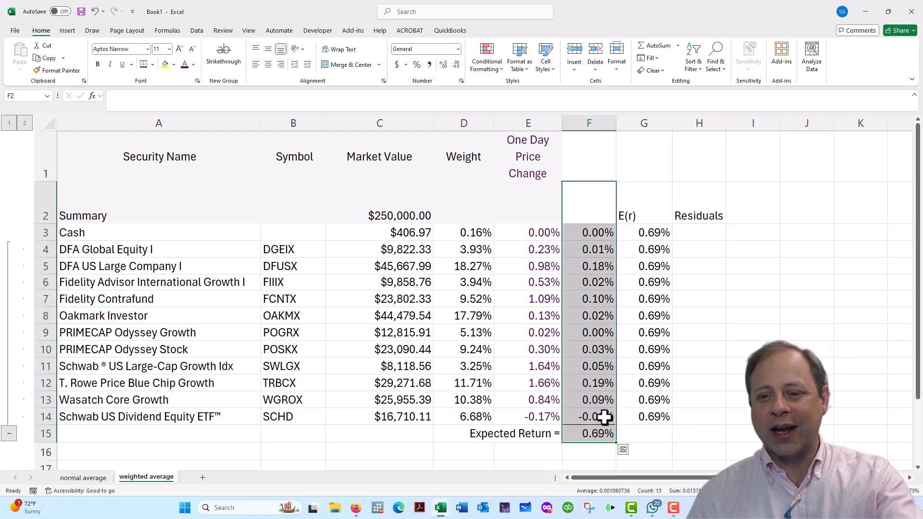
click(542, 247)
drag(537, 162, 548, 399)
click(688, 233)
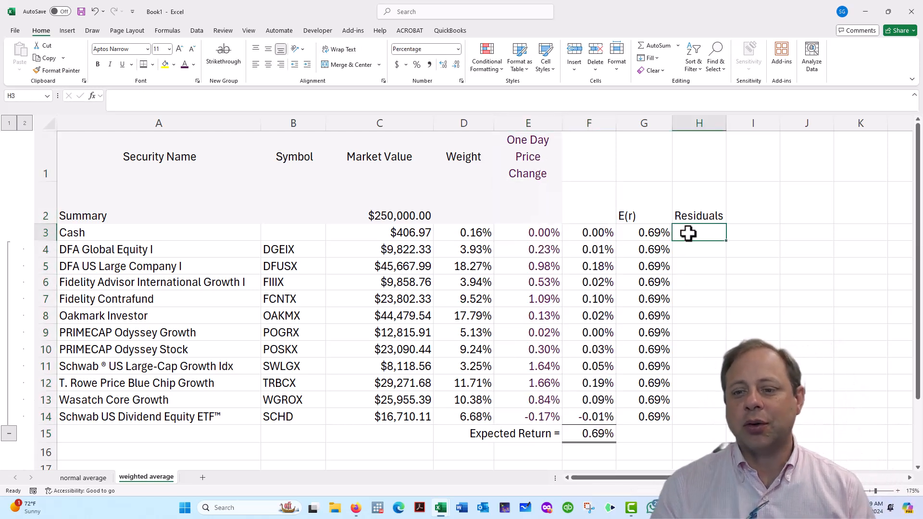
text(=)
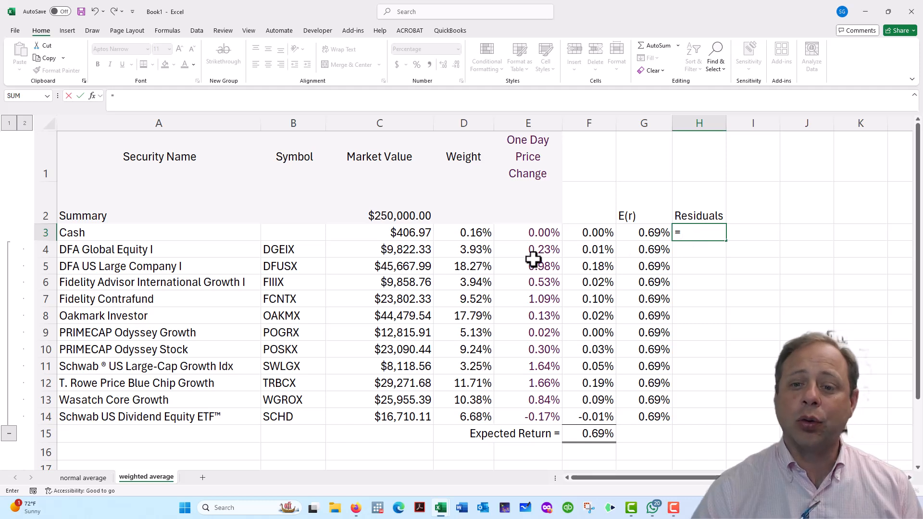
click(527, 234)
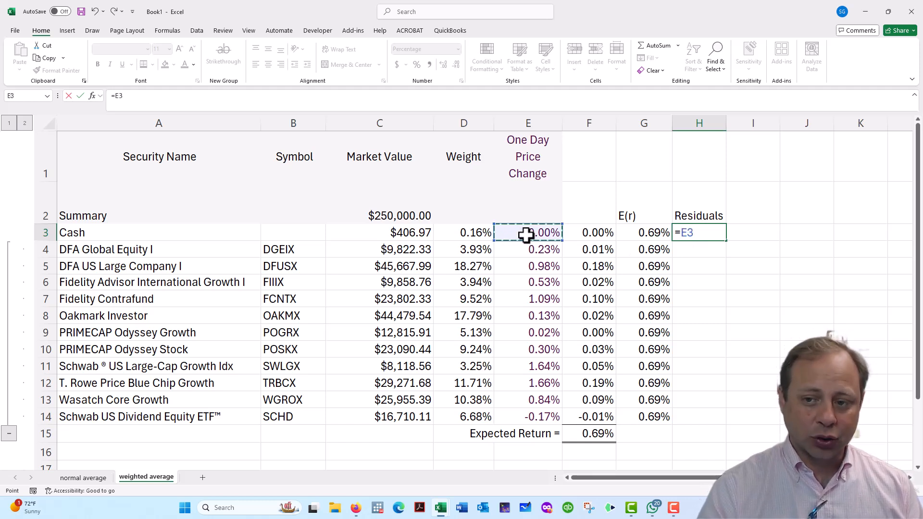
text(-)
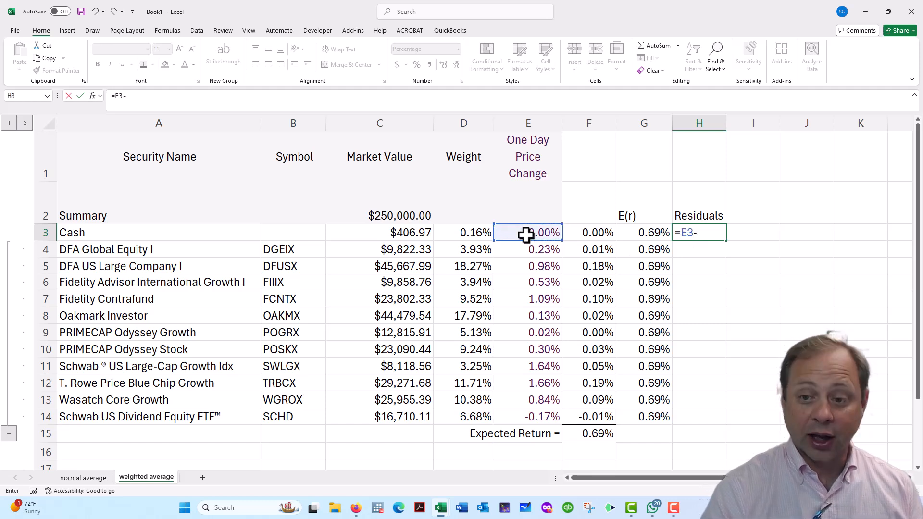
click(647, 235)
key(Return)
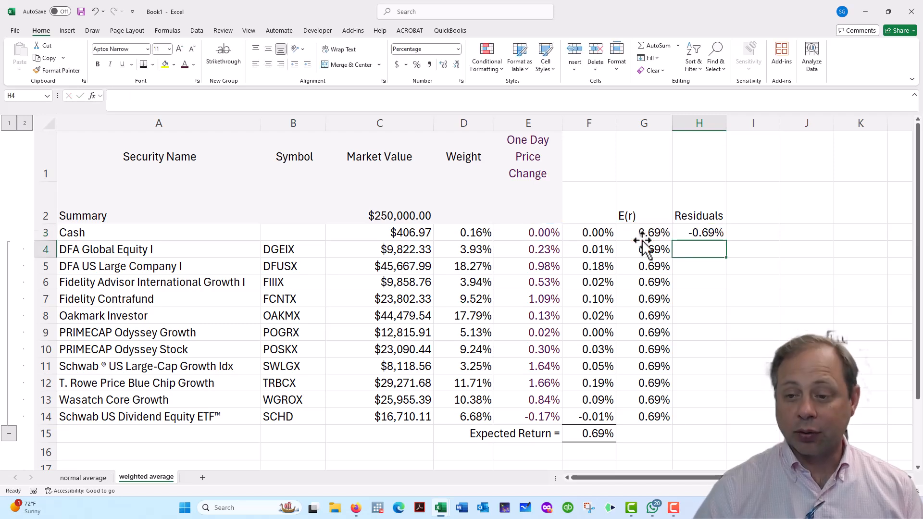
Calculate the DFA Global Equity I residual in H4 as =E4-G4 and fill the formula down through H14
text(=)
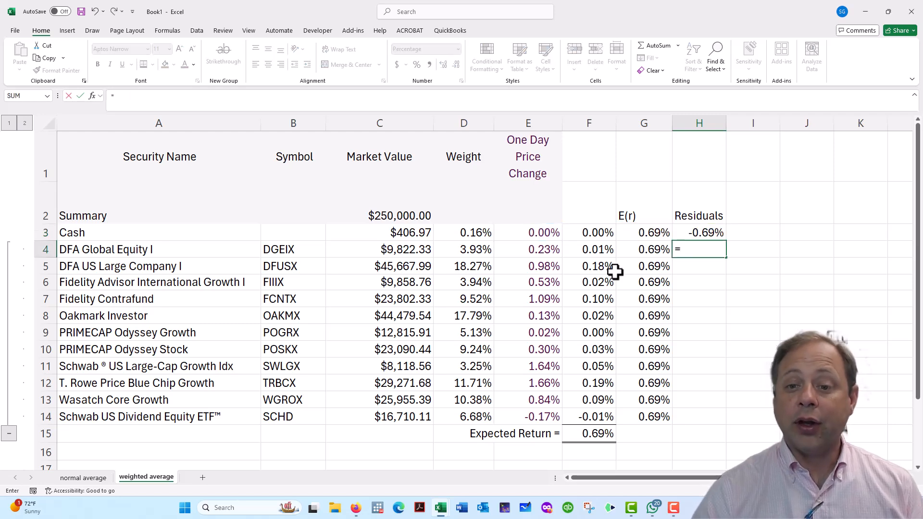
click(542, 250)
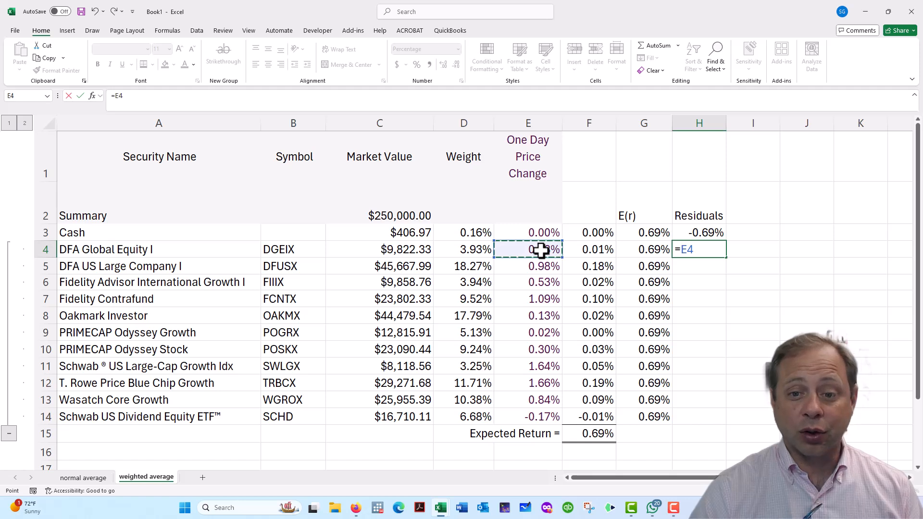
text(-)
click(657, 250)
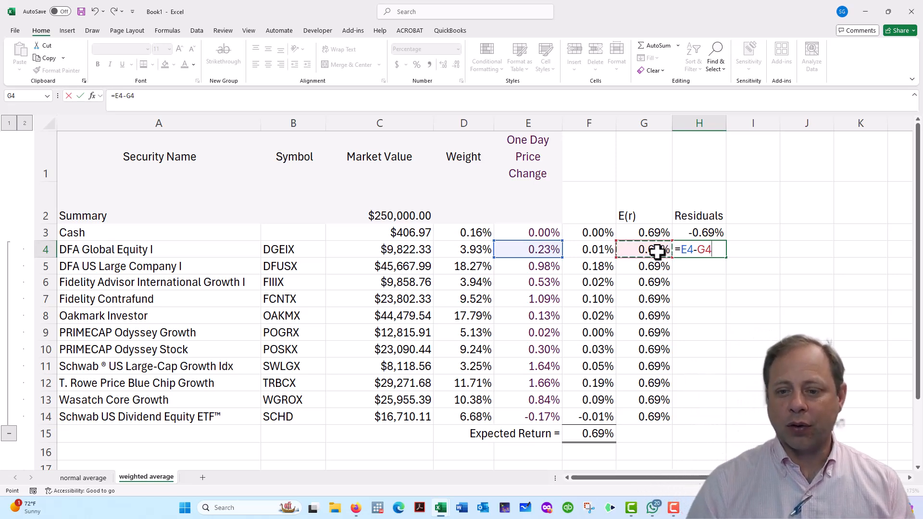
key(Return)
click(706, 250)
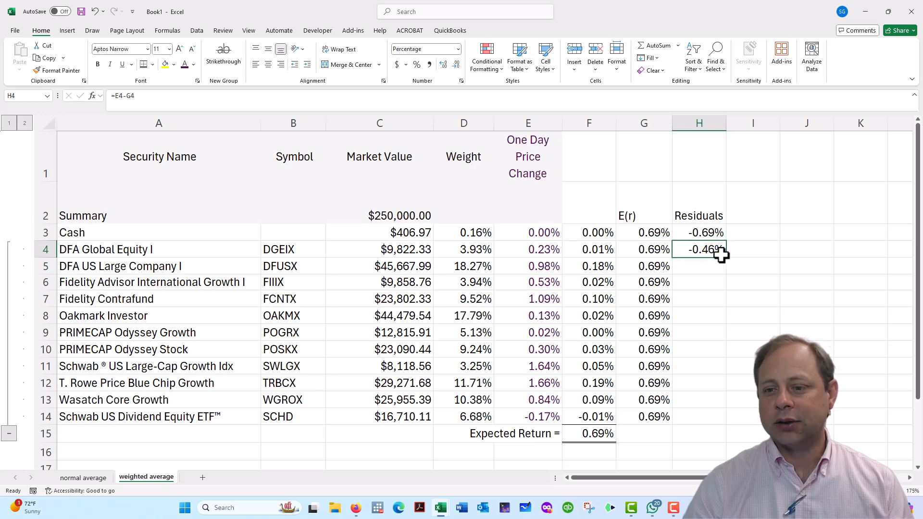
drag(728, 261, 729, 430)
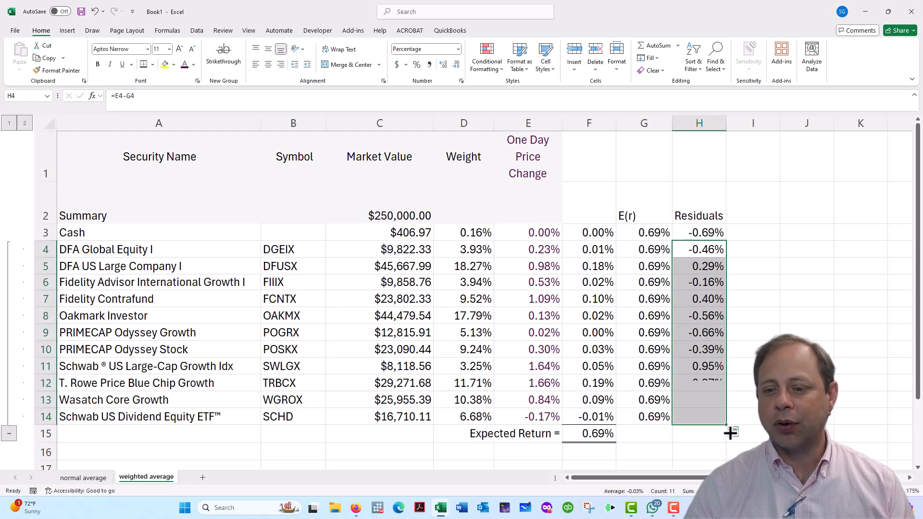
Apply the Green - White - Red Color Scale conditional formatting to the residuals in H3:H14
drag(707, 233, 707, 418)
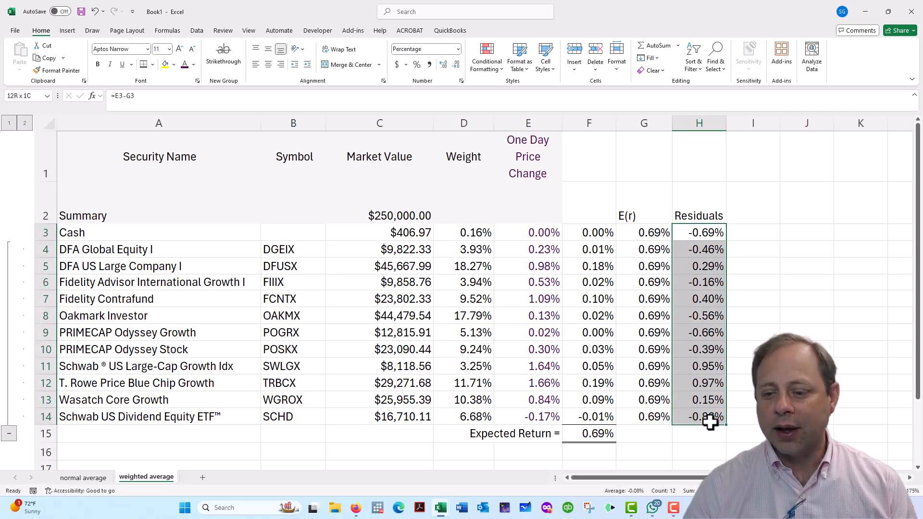
click(487, 71)
mouse_move(500, 155)
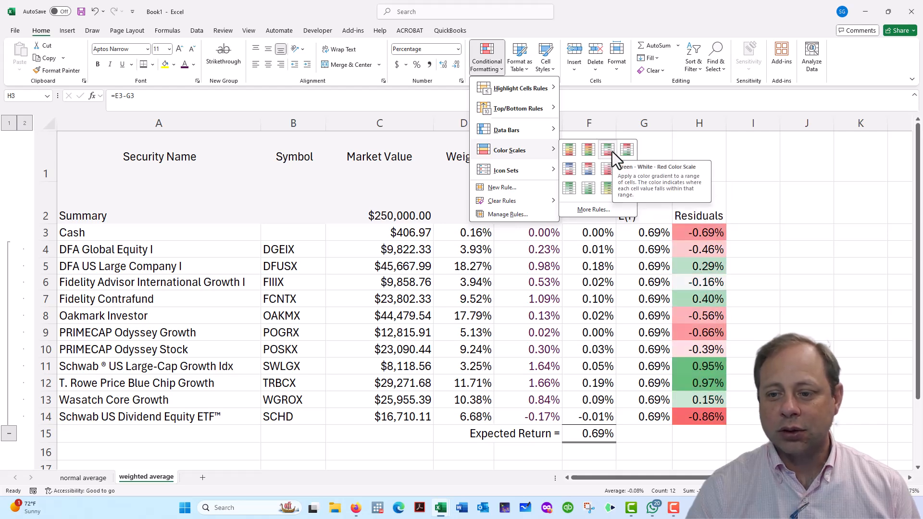
click(612, 151)
Examine the residuals in H5 and H11:H12 and the one-day price changes in E11:E12
ctrl+scroll(568, 316, up, 1)
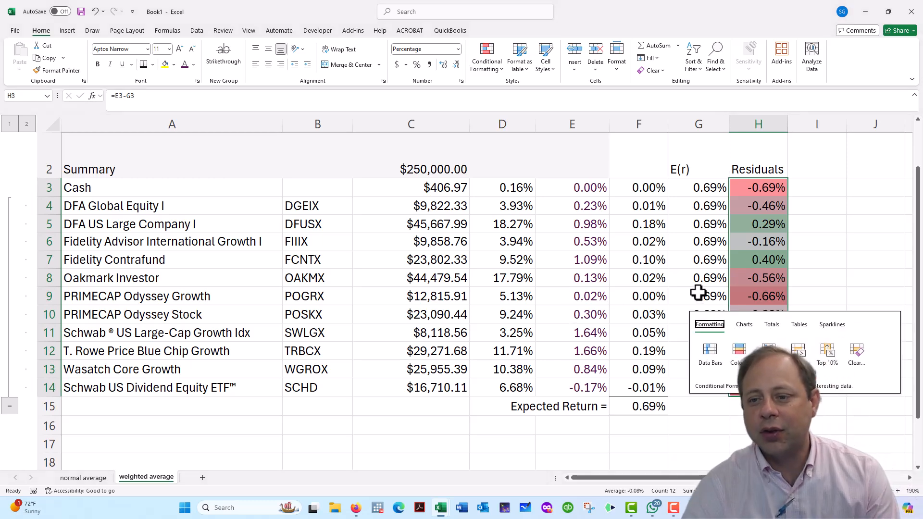
click(760, 222)
drag(780, 333, 773, 351)
drag(588, 334, 584, 353)
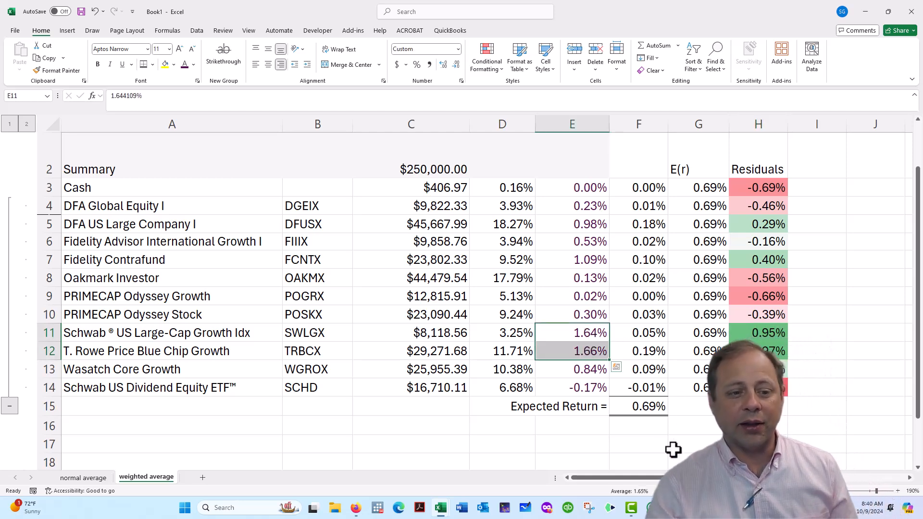